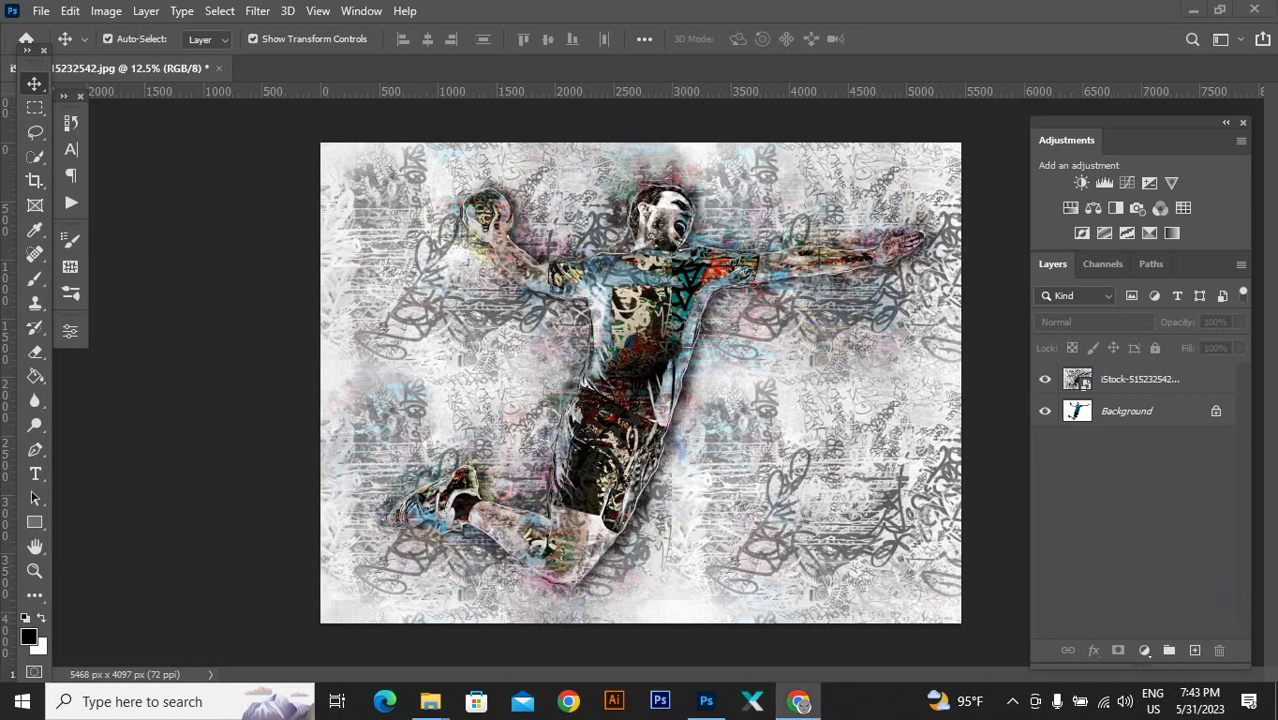
Step: Toggle the graffiti layer's visibility to compare it with the original, then delete it
{"action": "left_click", "coordinate": [1044, 380]}
{"action": "left_click", "coordinate": [1044, 380]}
{"action": "left_click", "coordinate": [1045, 381]}
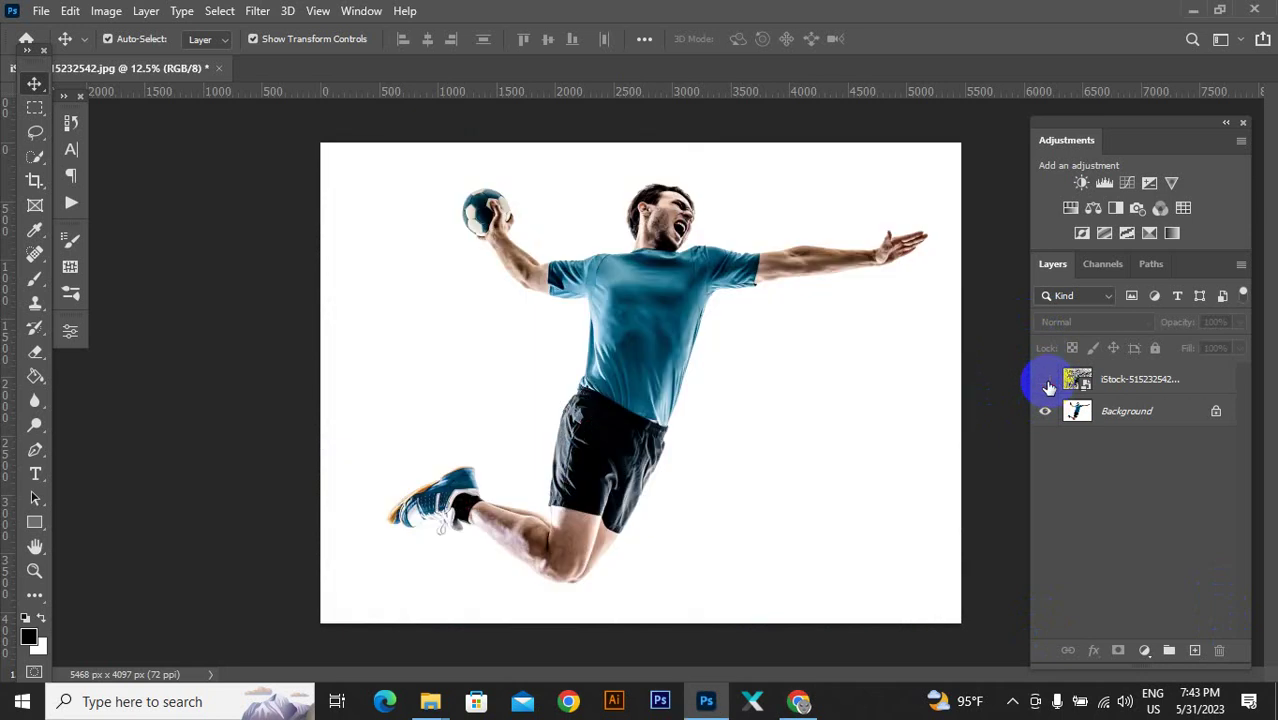
{"action": "left_click_drag", "start_coordinate": [1125, 379], "coordinate": [1219, 650]}
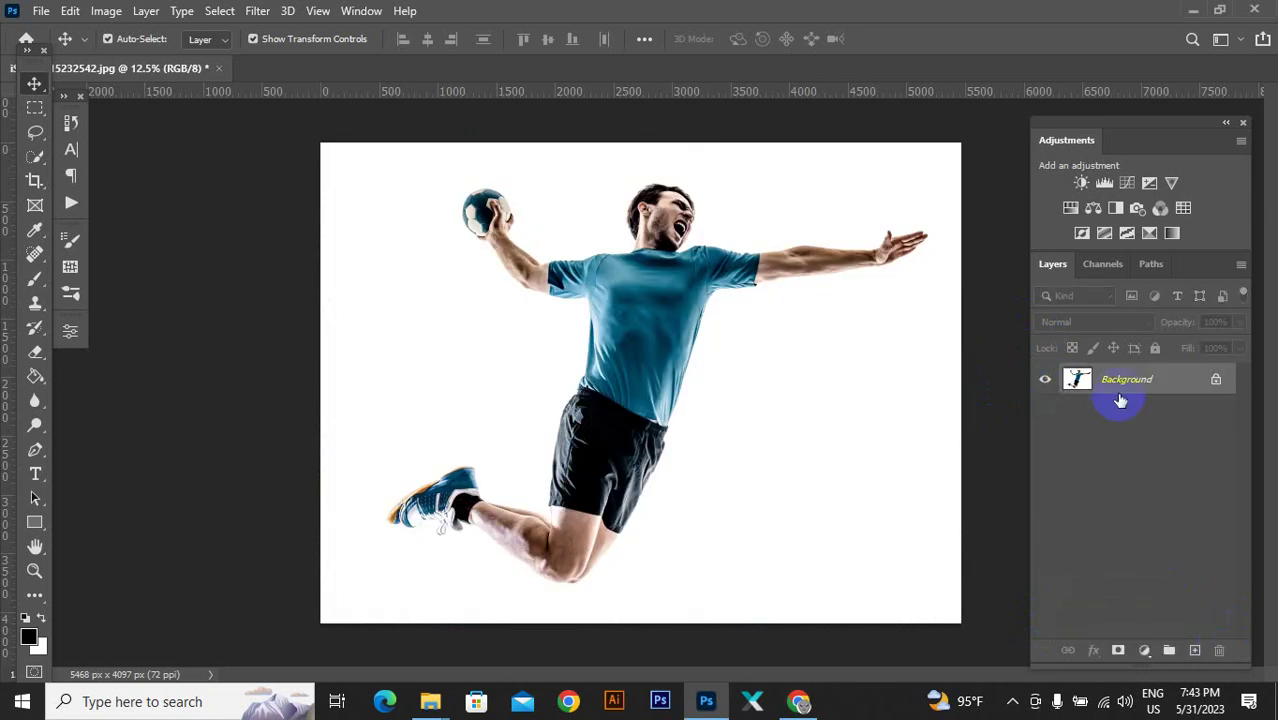
Step: Brush a Quick Selection over the player's head and confirm the image is RGB Color, 8 Bits/Channel
{"action": "left_click", "coordinate": [35, 156]}
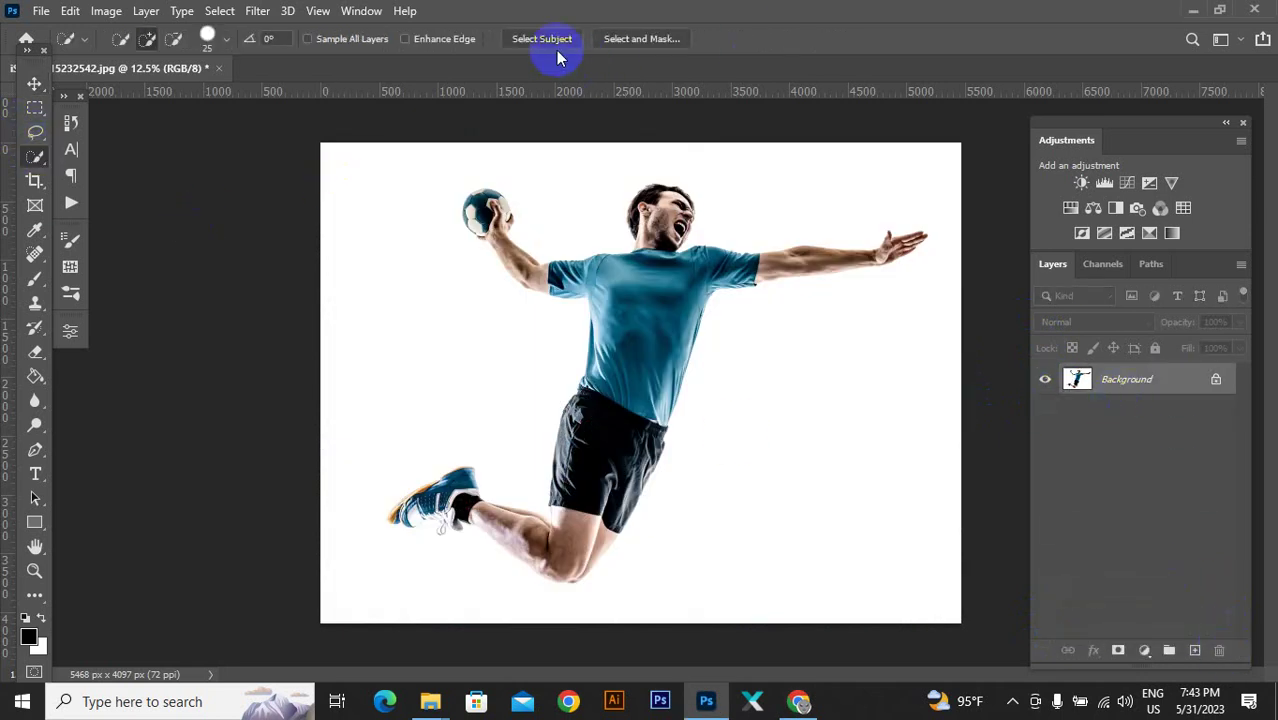
{"action": "left_click_drag", "start_coordinate": [545, 260], "coordinate": [657, 233]}
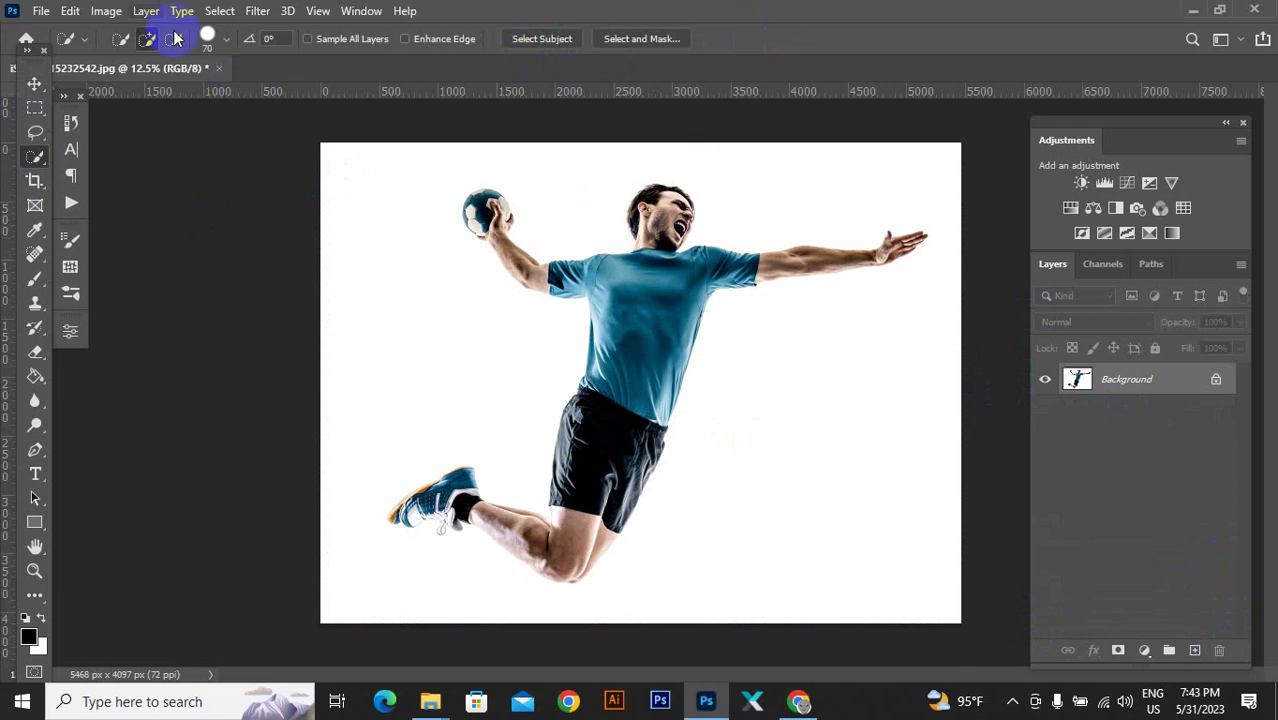
{"action": "left_click", "coordinate": [106, 10]}
{"action": "left_click", "coordinate": [106, 10]}
{"action": "left_click", "coordinate": [118, 20]}
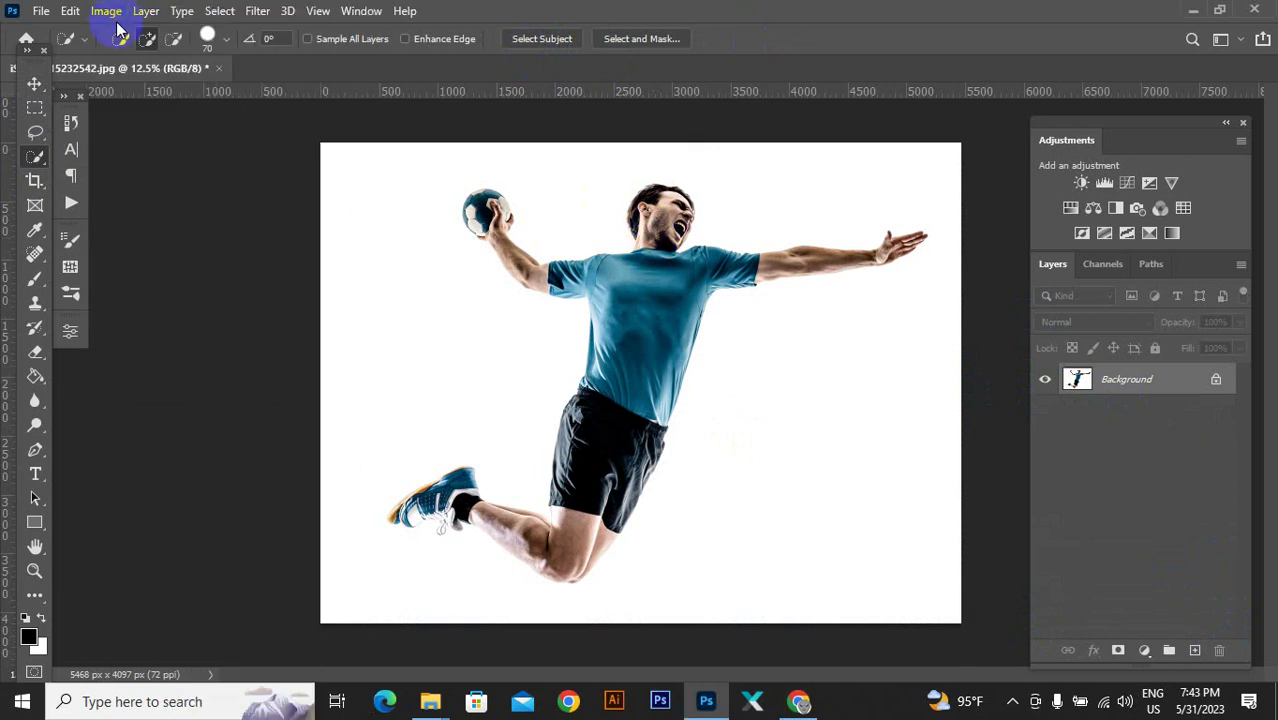
{"action": "left_click", "coordinate": [117, 22]}
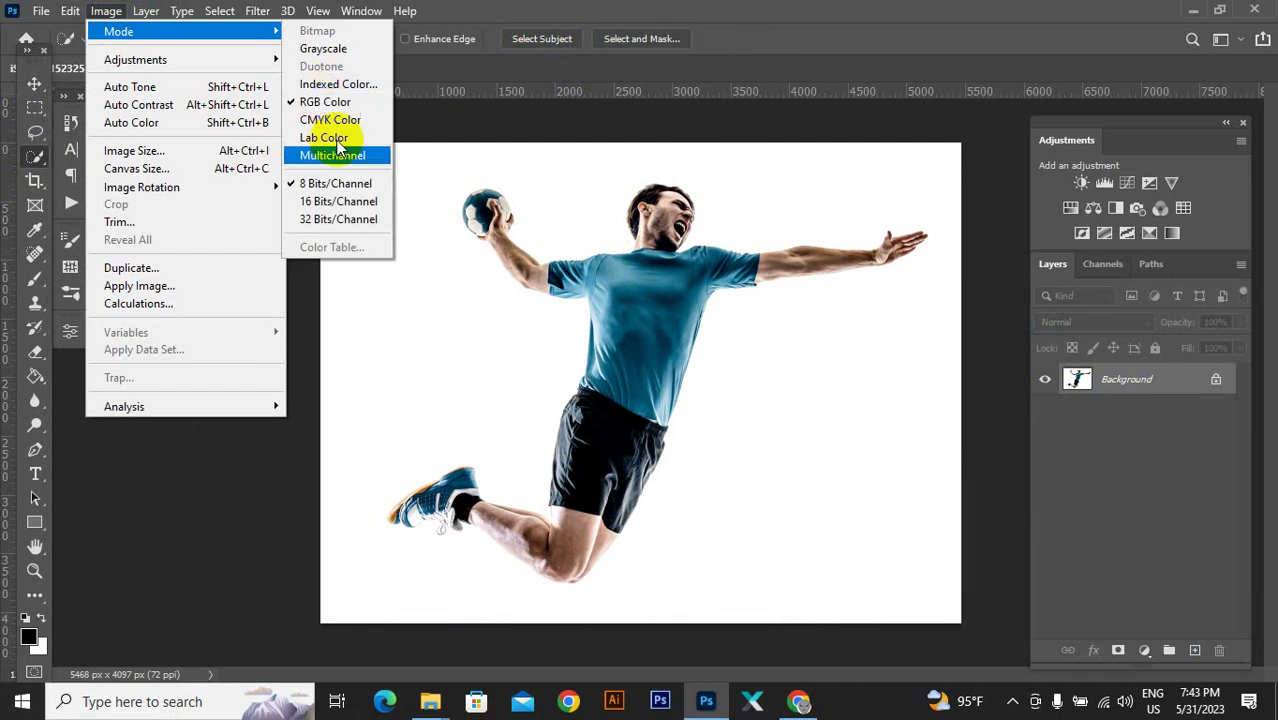
{"action": "left_click", "coordinate": [335, 183]}
Step: Open the Layers panel's Panel Options and accept them with OK
{"action": "left_click", "coordinate": [1240, 268]}
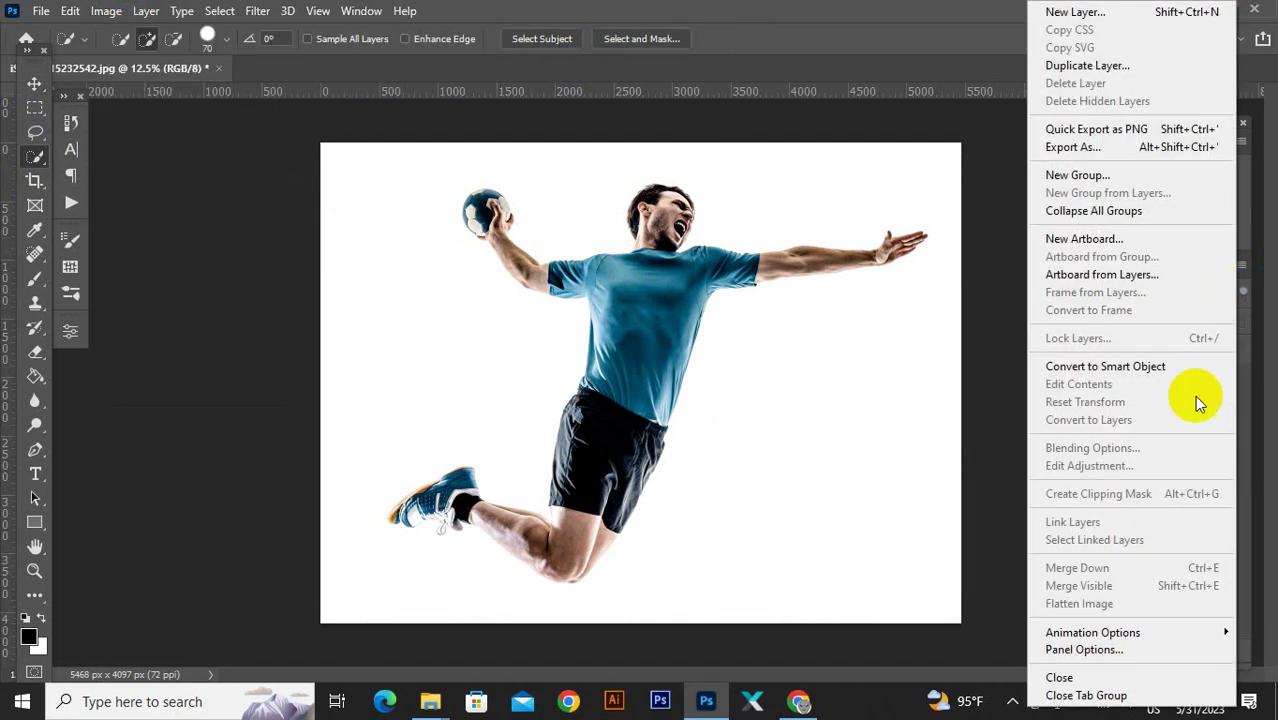
{"action": "left_click", "coordinate": [1100, 650]}
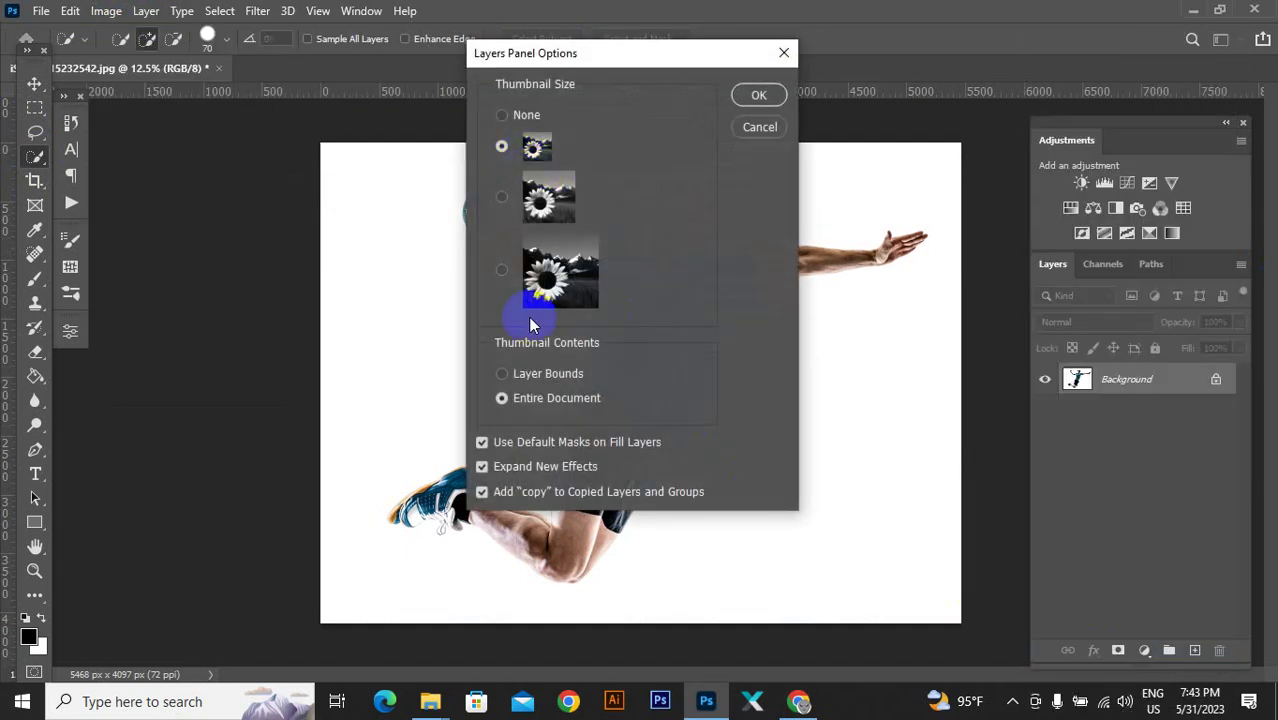
{"action": "left_click", "coordinate": [758, 95]}
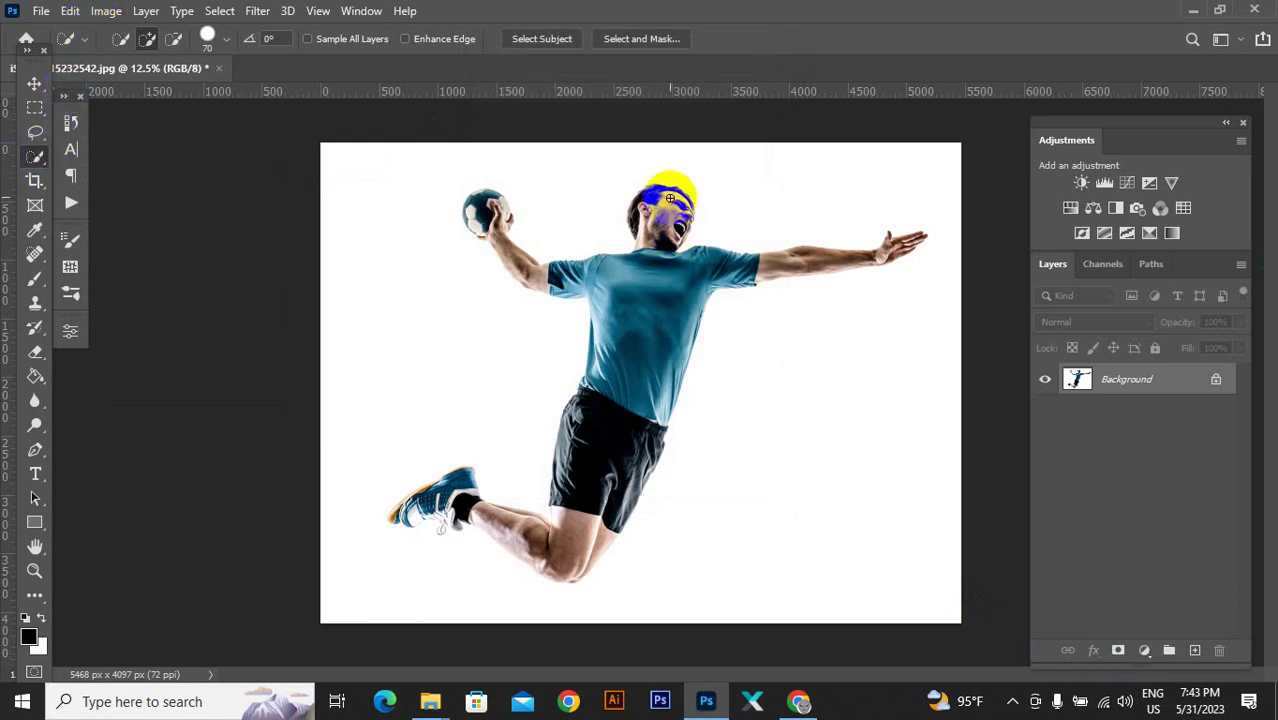
Step: Select the player via the shirt and Select Subject, then add a new layer named 'area'
{"action": "left_click_drag", "start_coordinate": [666, 277], "coordinate": [708, 408]}
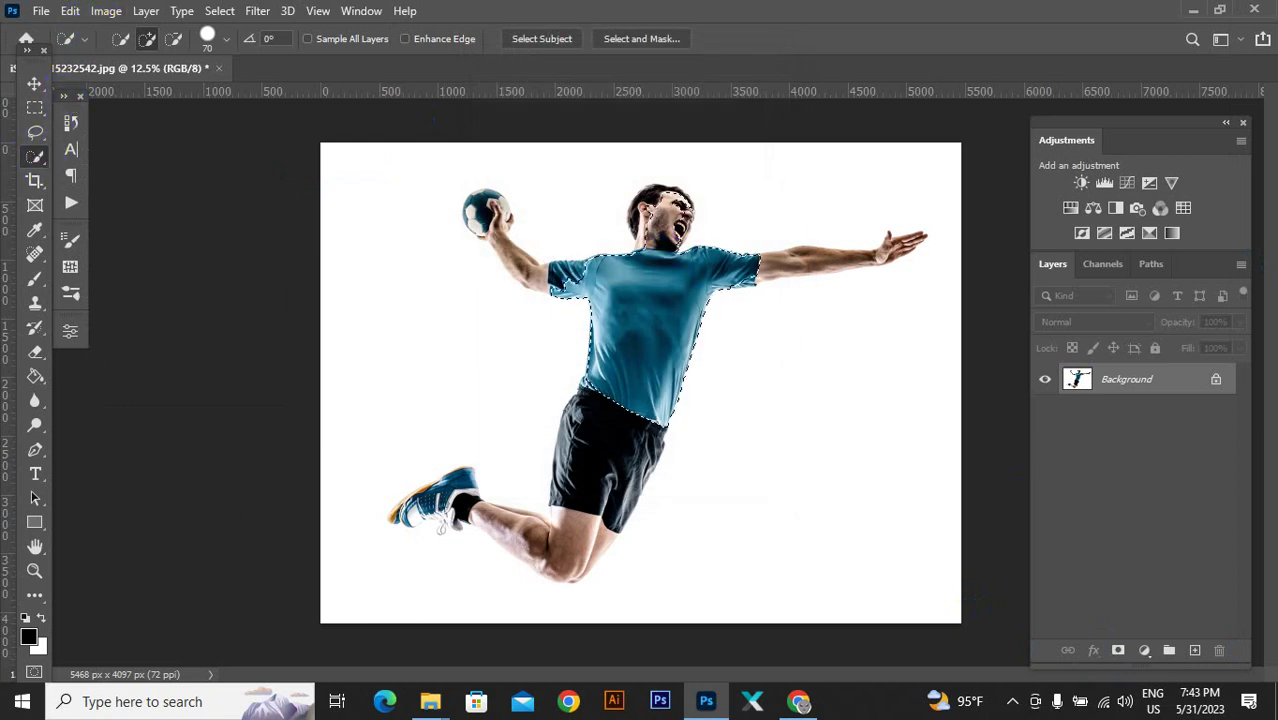
{"action": "left_click", "coordinate": [632, 346]}
{"action": "left_click", "coordinate": [1194, 651]}
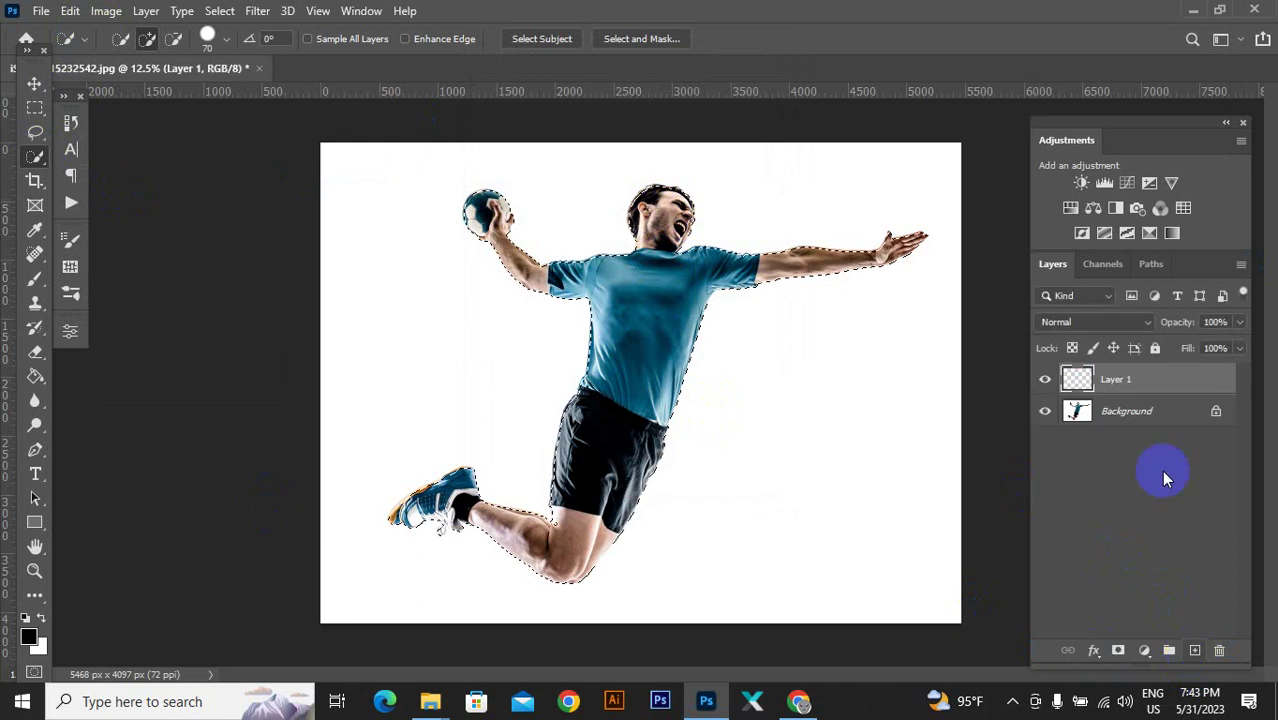
{"action": "double_click", "coordinate": [1115, 378]}
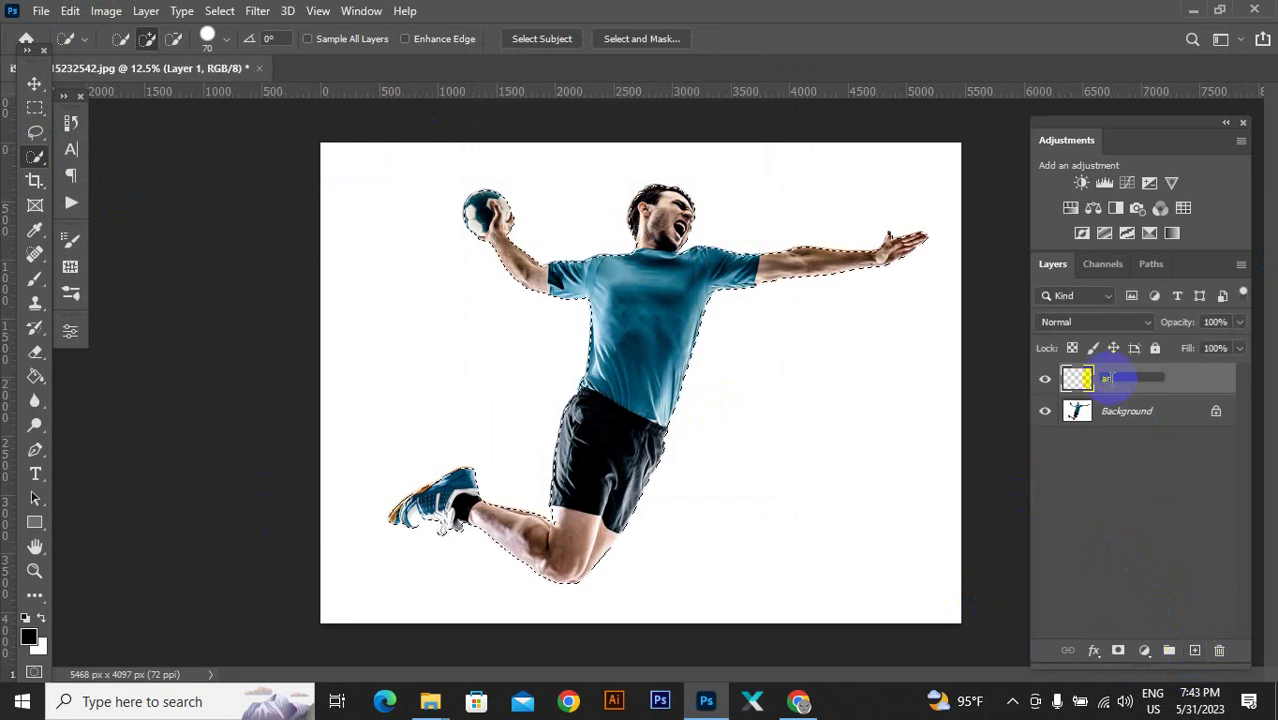
{"action": "type", "text": "area"}
{"action": "key", "text": "Return"}
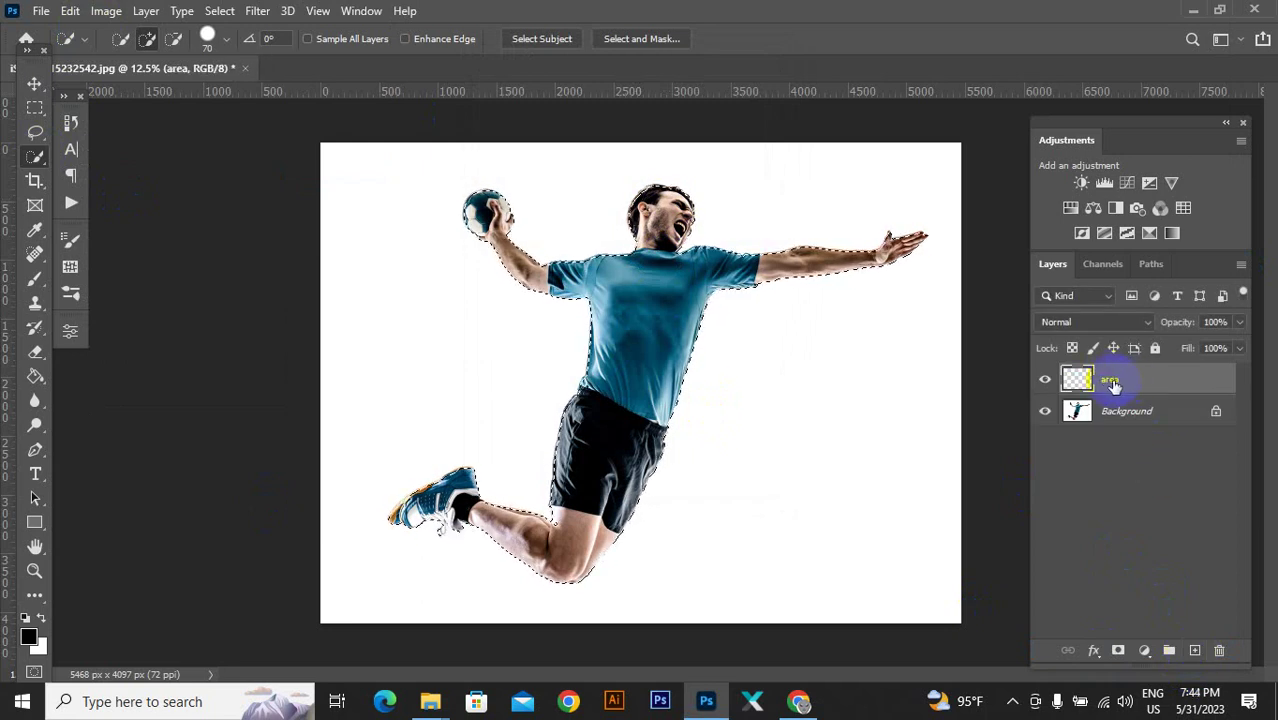
Step: Set the foreground colour to pure red #ff0000
{"action": "left_click", "coordinate": [28, 637]}
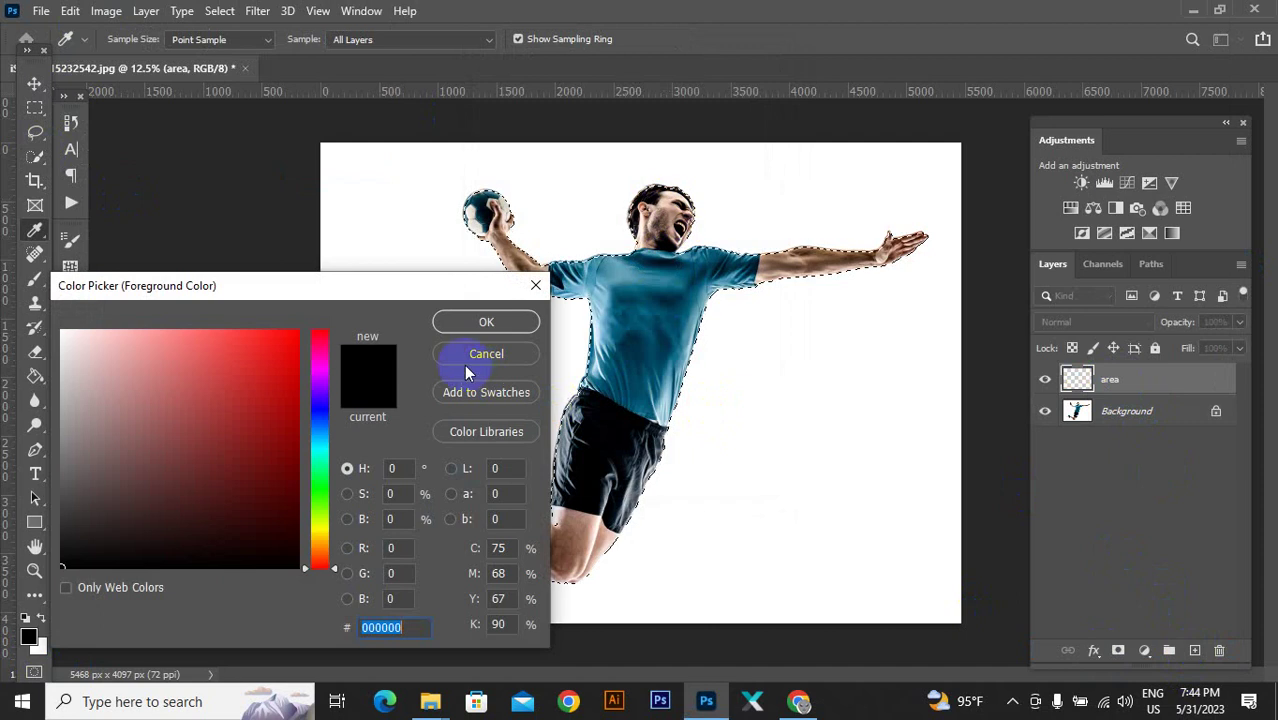
{"action": "left_click_drag", "start_coordinate": [277, 348], "coordinate": [298, 330]}
{"action": "left_click", "coordinate": [460, 332]}
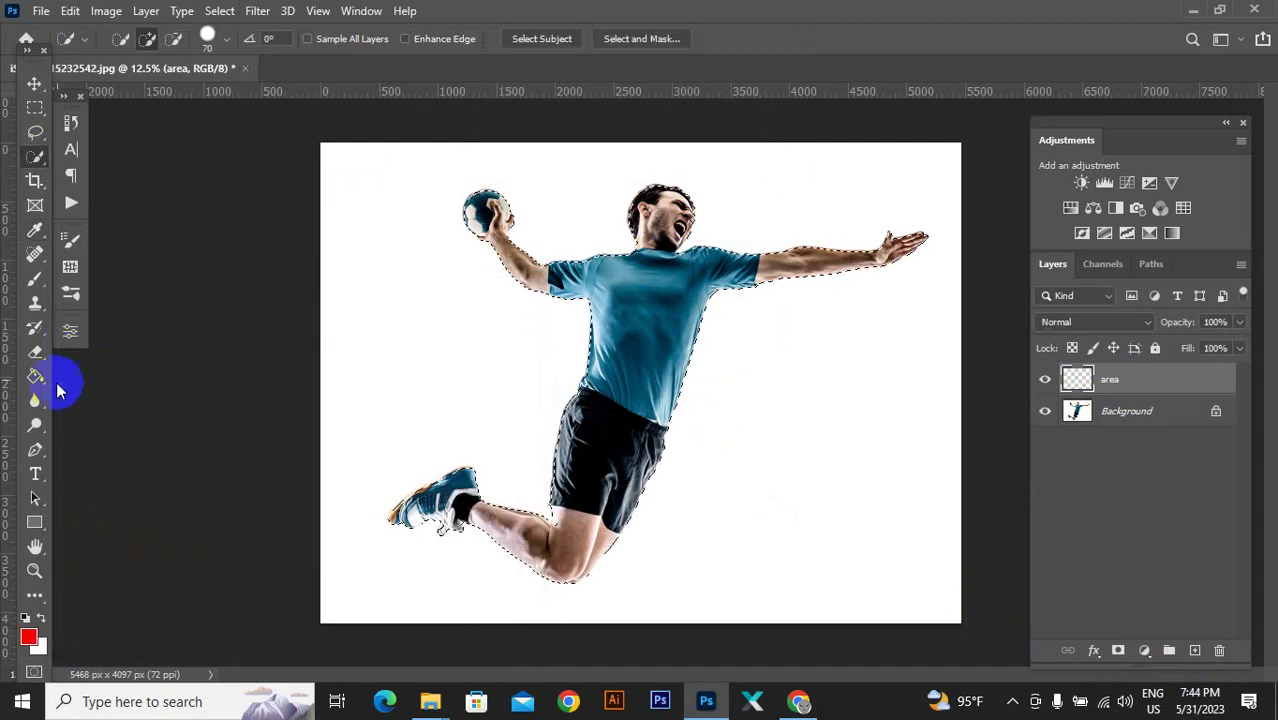
Step: Paint Bucket fill the selected player silhouette with red, then deselect with Ctrl+D
{"action": "left_click", "coordinate": [35, 376]}
{"action": "left_click", "coordinate": [655, 288]}
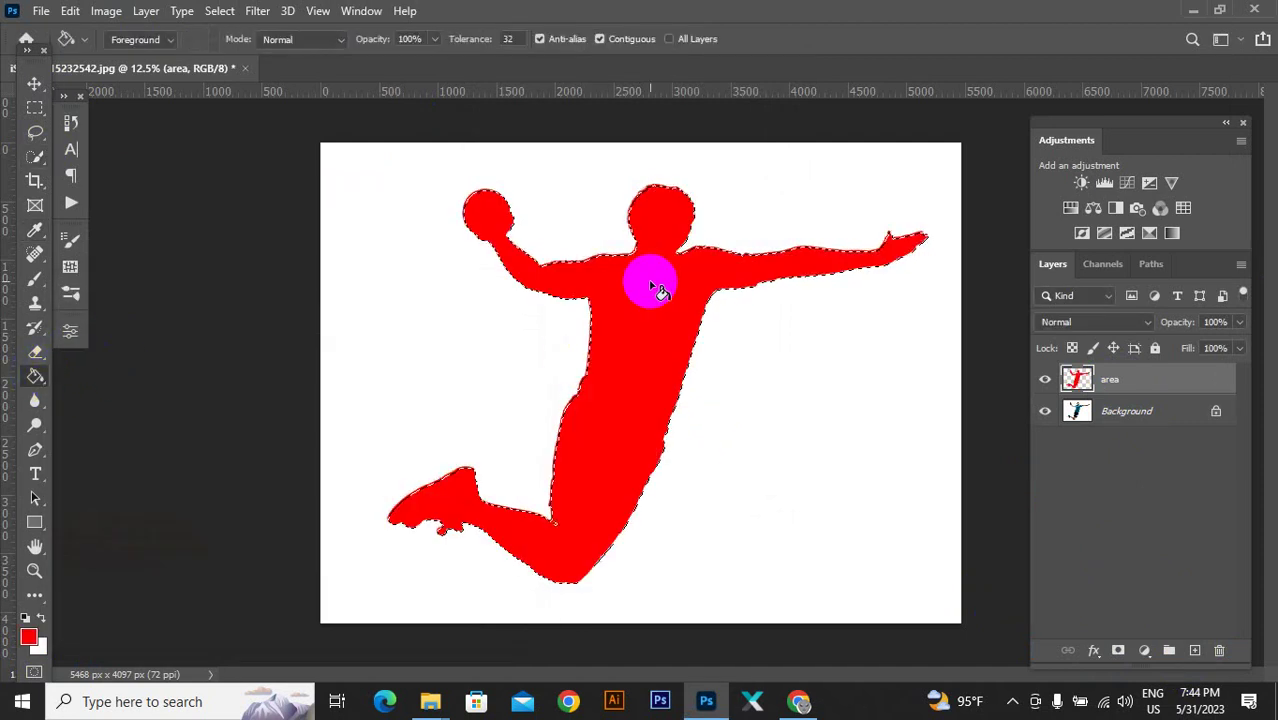
{"action": "key", "text": "ctrl+d"}
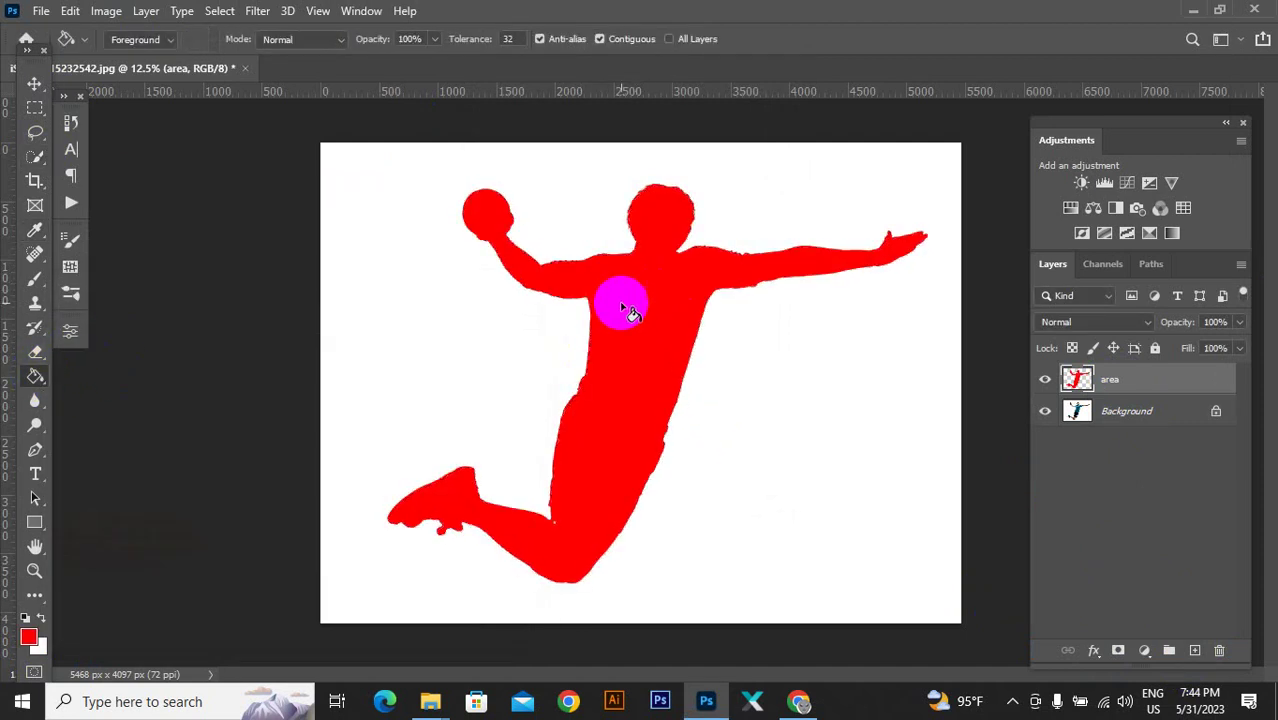
{"action": "left_click", "coordinate": [361, 11]}
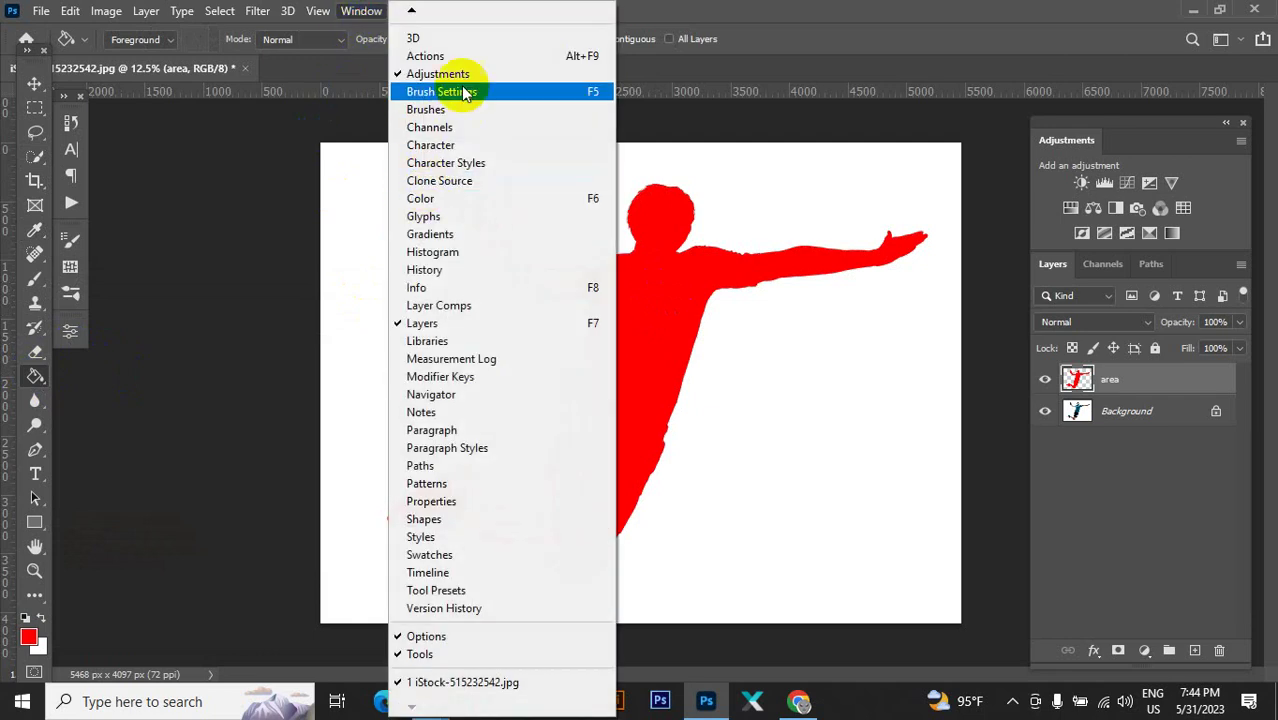
Step: Load the Street Art Photoshop Action file into the Actions panel via Load Actions
{"action": "left_click", "coordinate": [440, 56]}
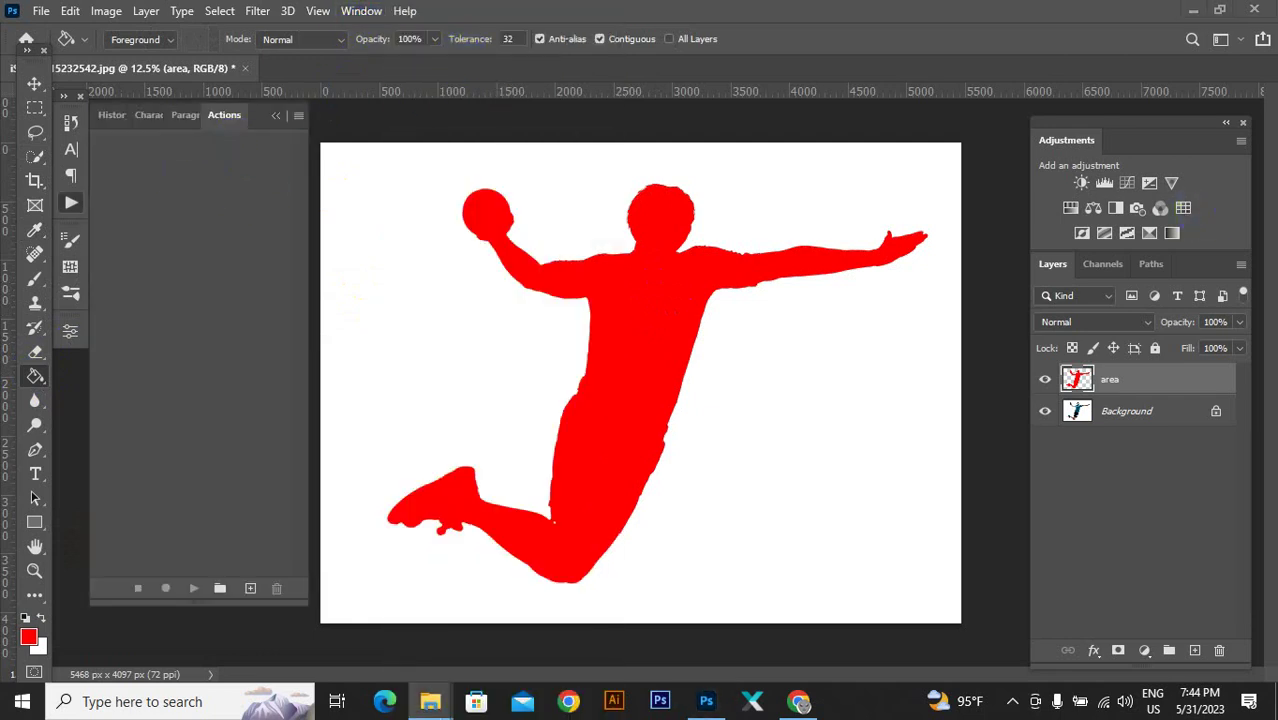
{"action": "left_click", "coordinate": [298, 115]}
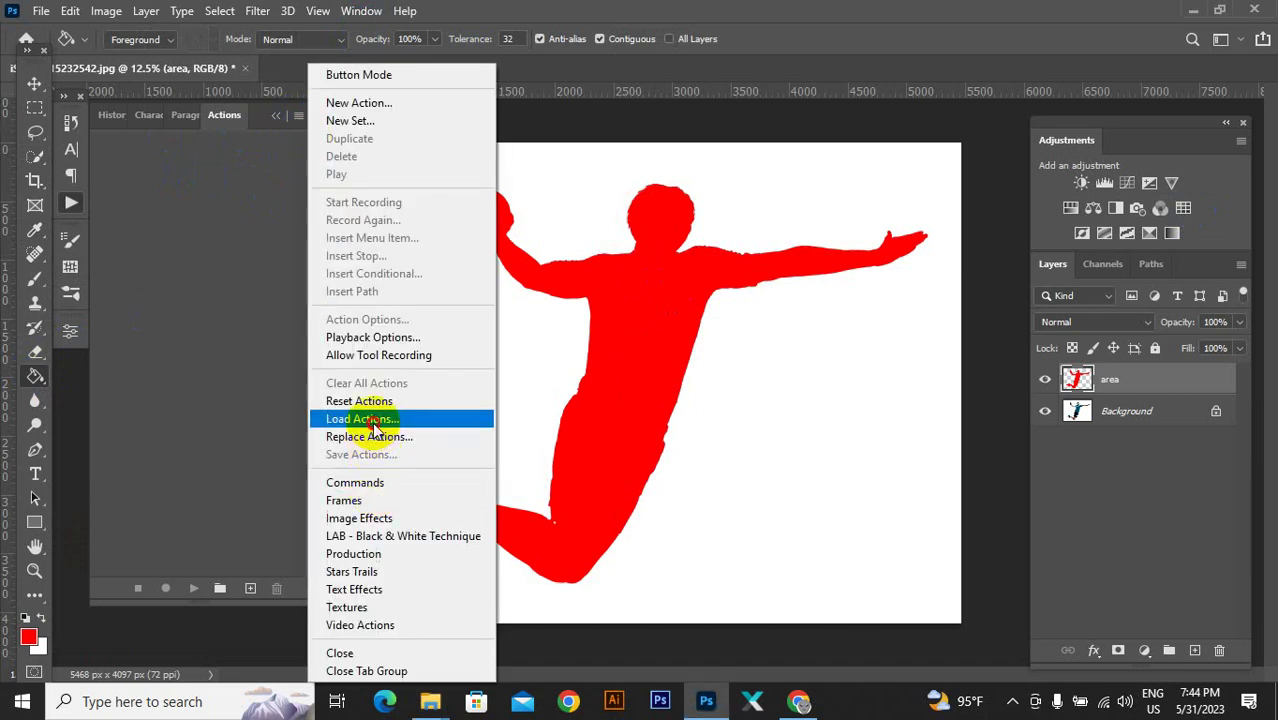
{"action": "left_click", "coordinate": [362, 420]}
{"action": "left_click", "coordinate": [333, 45]}
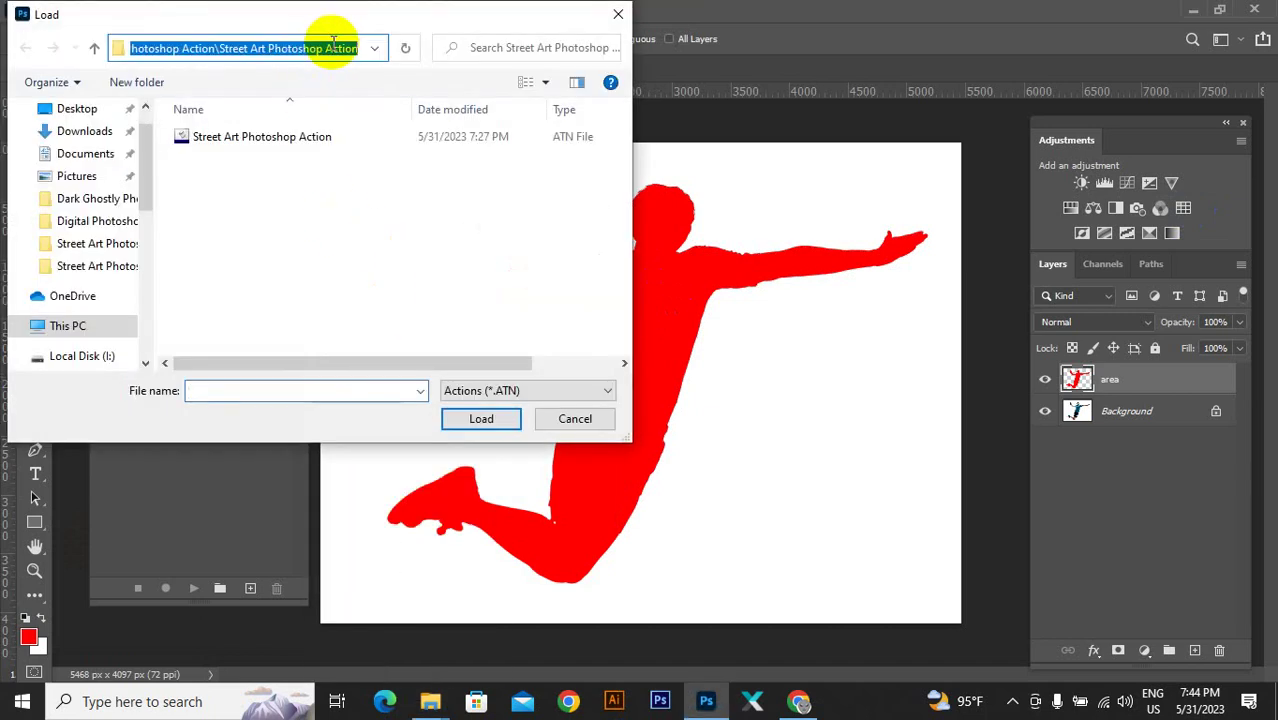
{"action": "left_click", "coordinate": [333, 45]}
{"action": "key", "text": "Escape"}
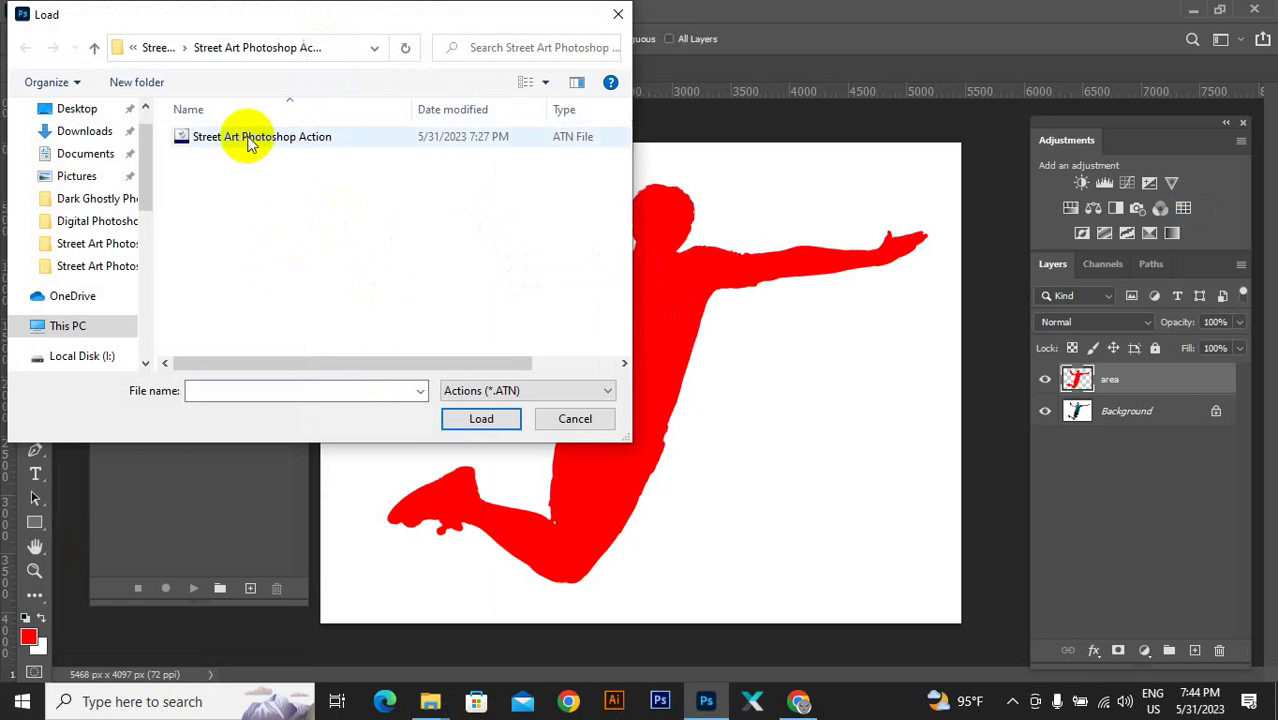
{"action": "left_click", "coordinate": [250, 140]}
{"action": "left_click", "coordinate": [471, 417]}
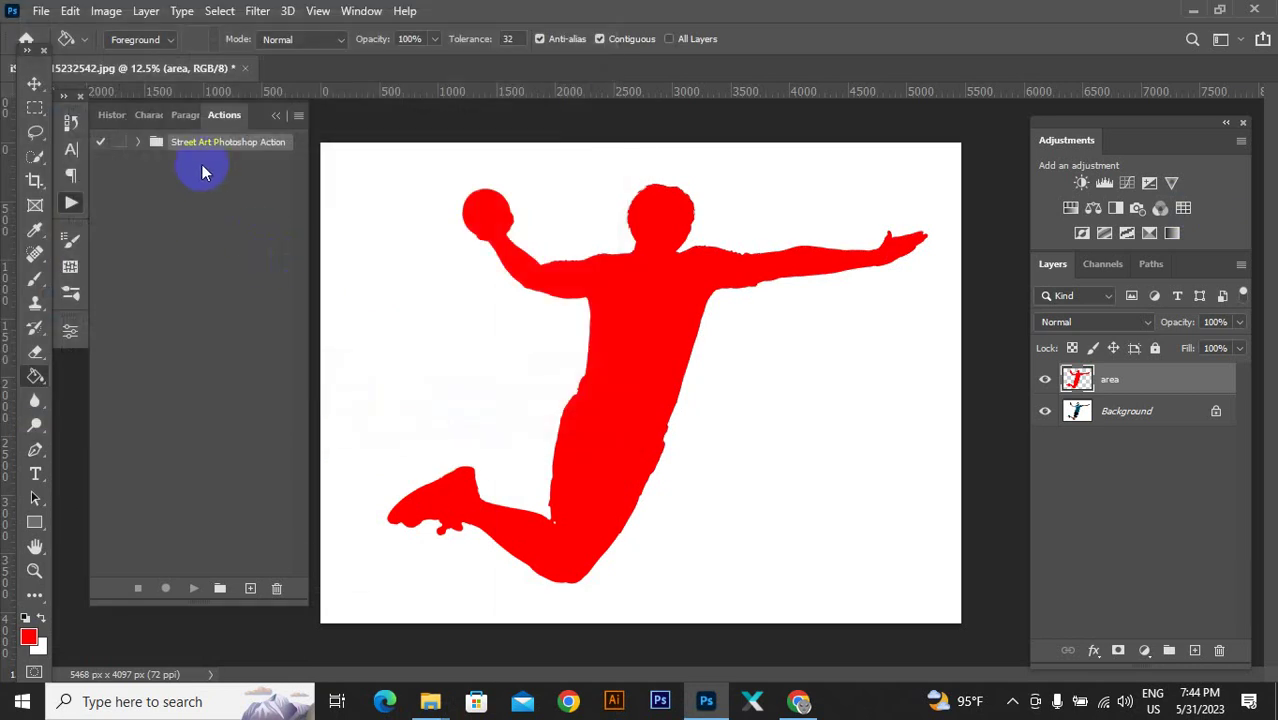
Step: Import the Street Art Brushes file into the Brushes panel presets
{"action": "left_click", "coordinate": [71, 295]}
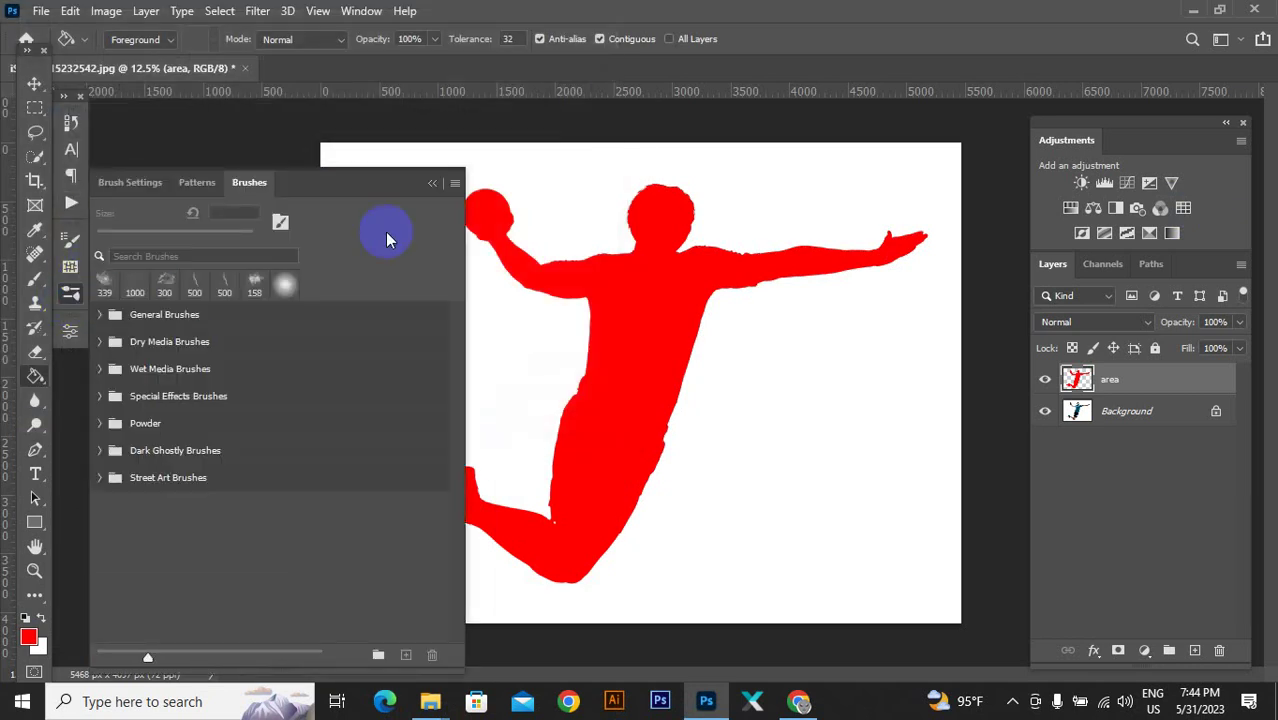
{"action": "left_click", "coordinate": [455, 182]}
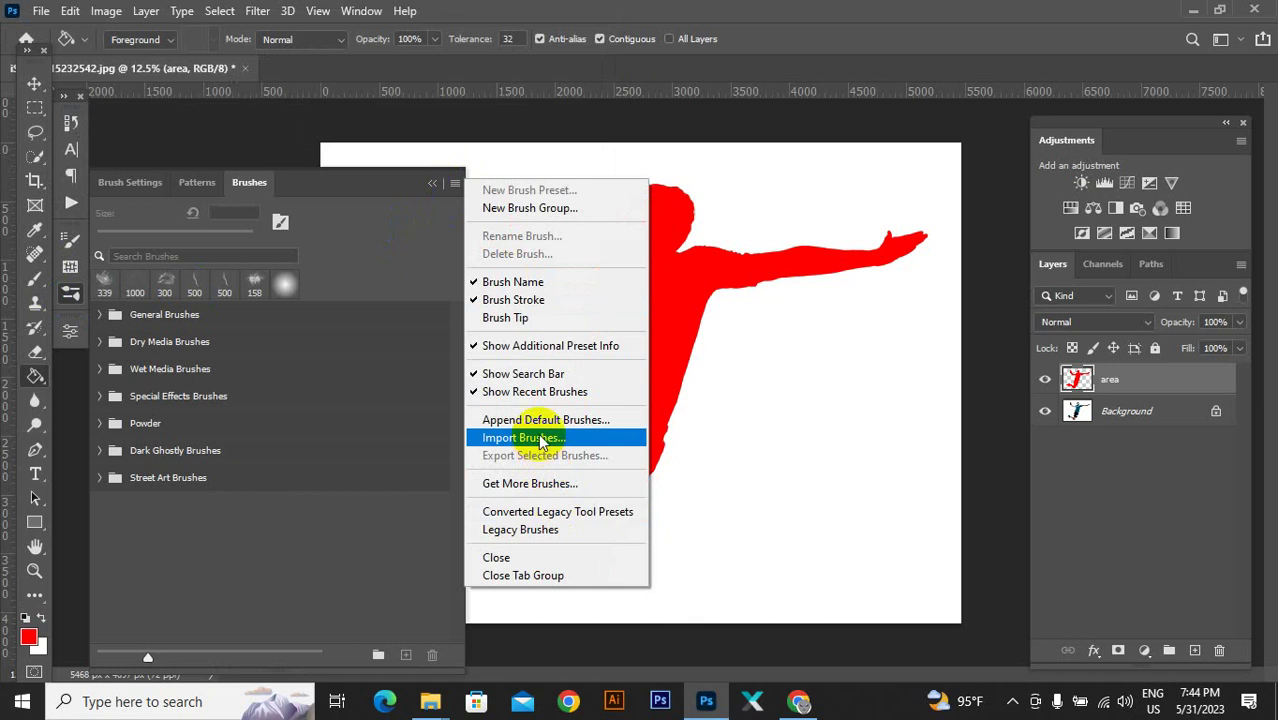
{"action": "left_click", "coordinate": [525, 437]}
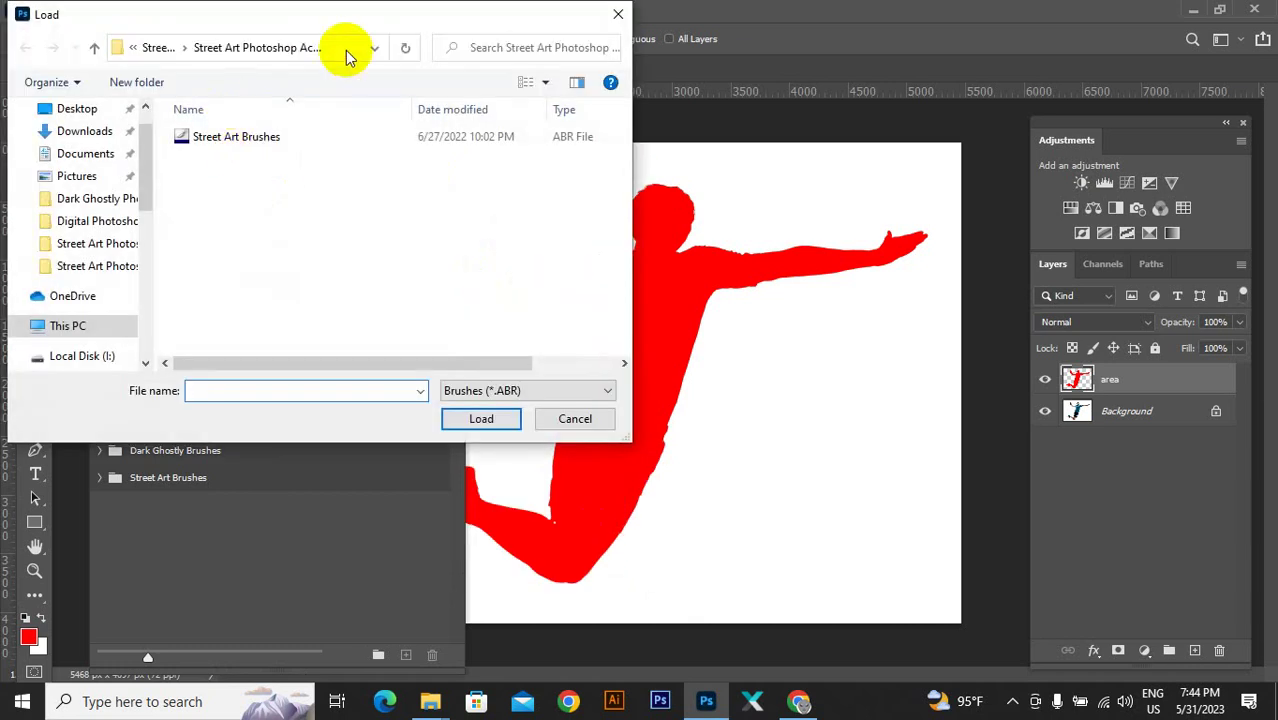
{"action": "left_click", "coordinate": [345, 50]}
{"action": "left_click", "coordinate": [349, 50]}
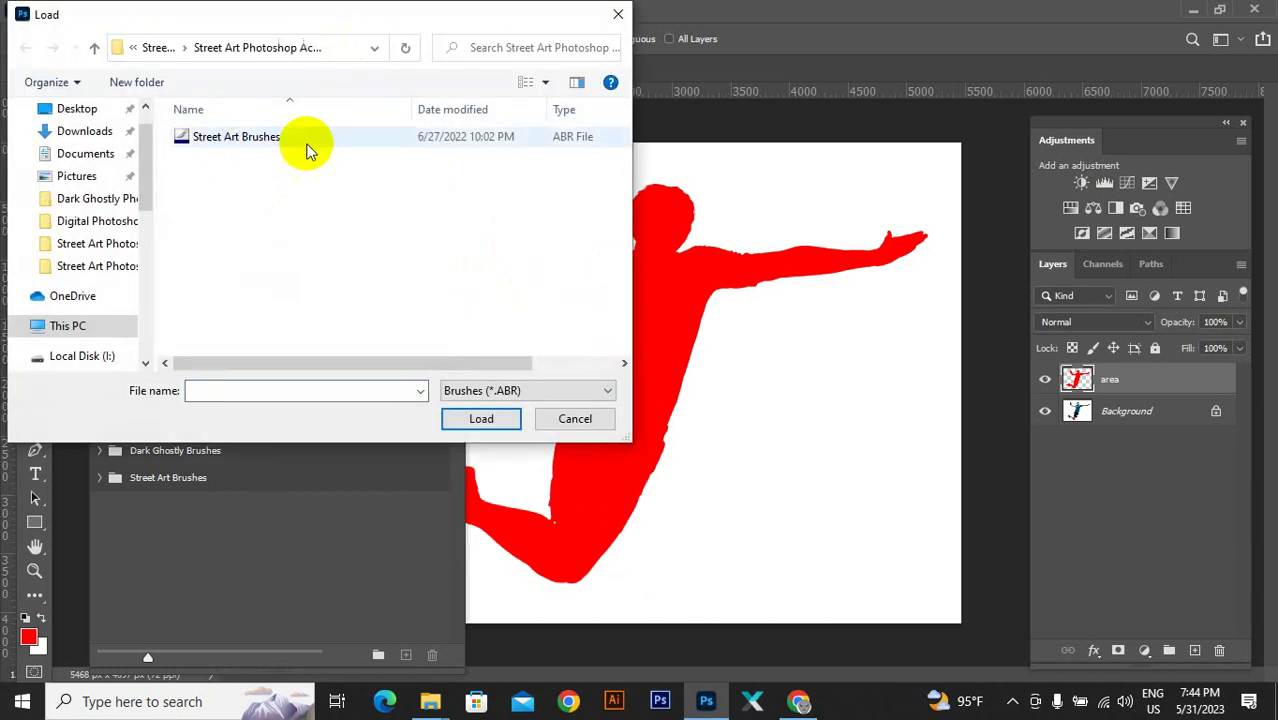
{"action": "left_click", "coordinate": [262, 140]}
{"action": "left_click", "coordinate": [466, 420]}
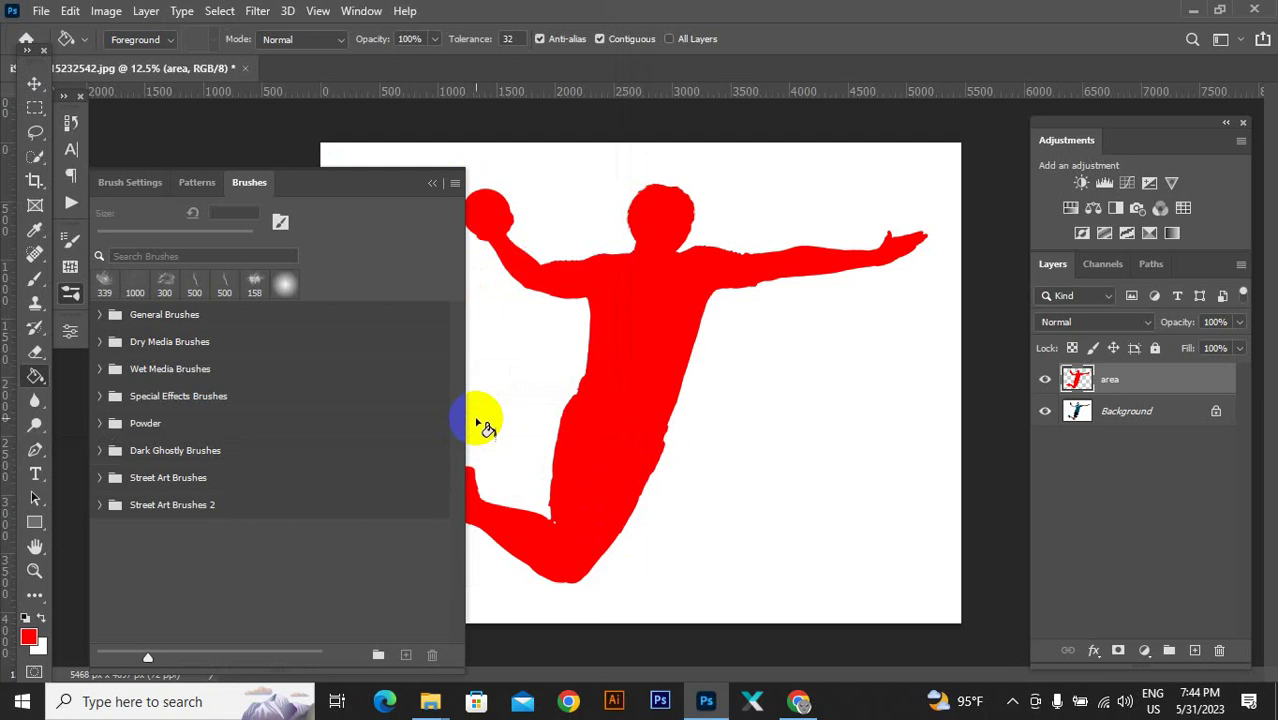
{"action": "left_click", "coordinate": [78, 275]}
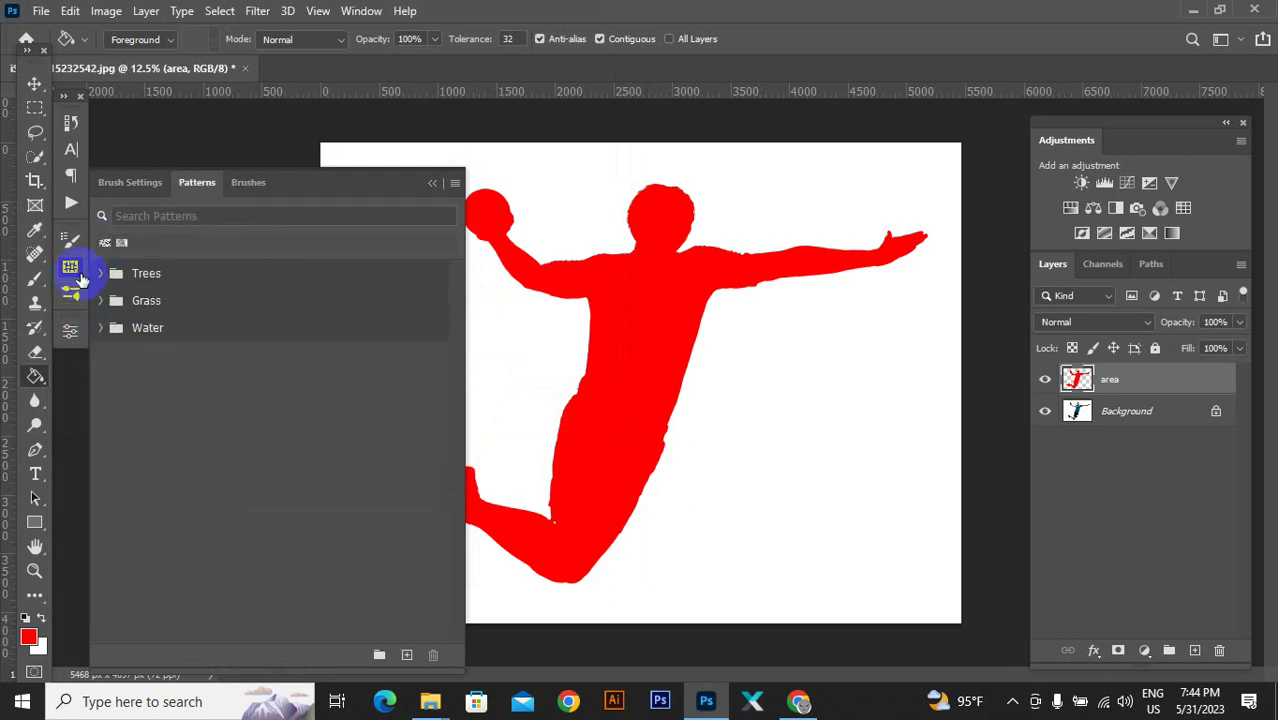
Step: Import the Street Art Patterns file into the pattern presets and check the new group
{"action": "left_click", "coordinate": [455, 182]}
{"action": "left_click", "coordinate": [501, 446]}
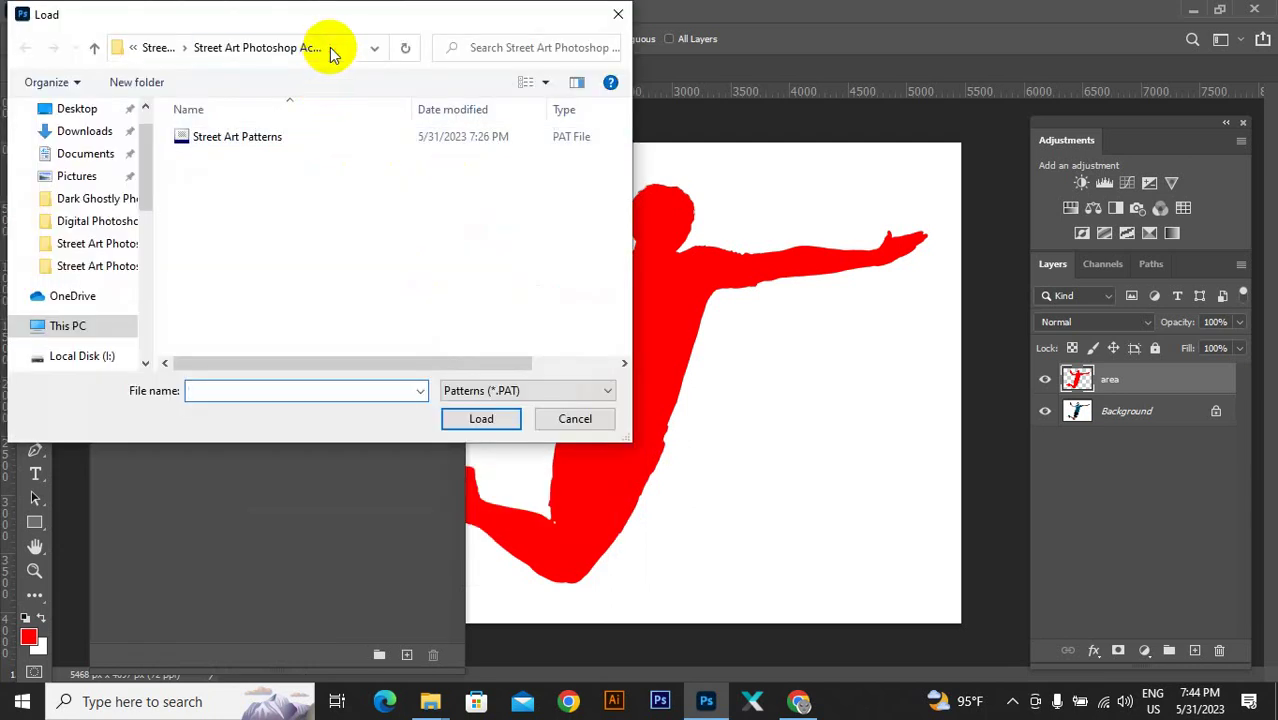
{"action": "left_click", "coordinate": [333, 53]}
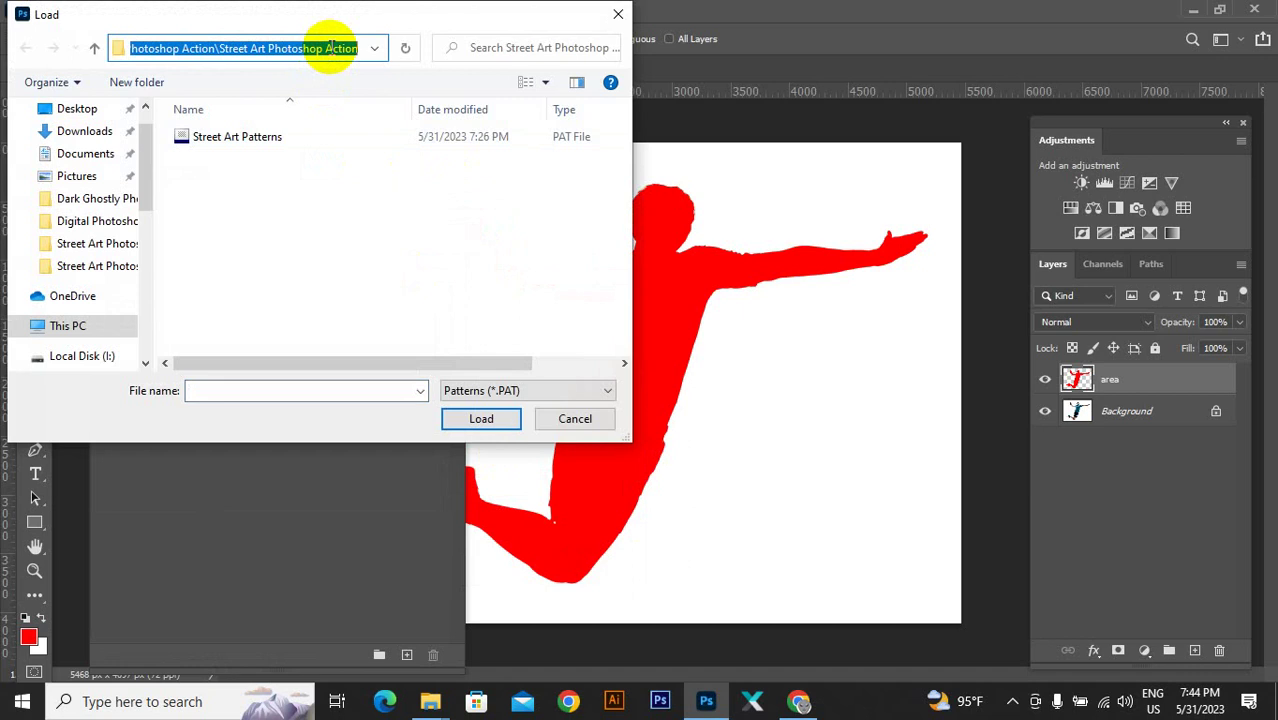
{"action": "left_click", "coordinate": [258, 138]}
{"action": "left_click", "coordinate": [487, 420]}
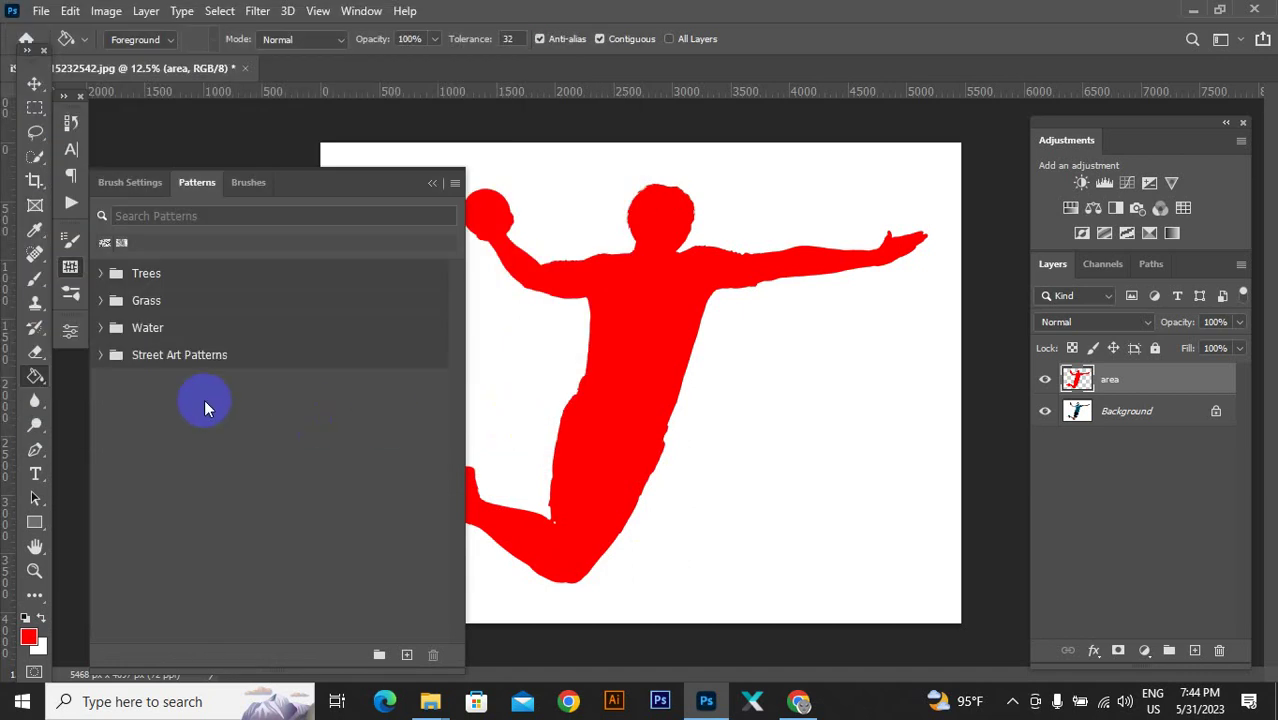
{"action": "left_click", "coordinate": [200, 356]}
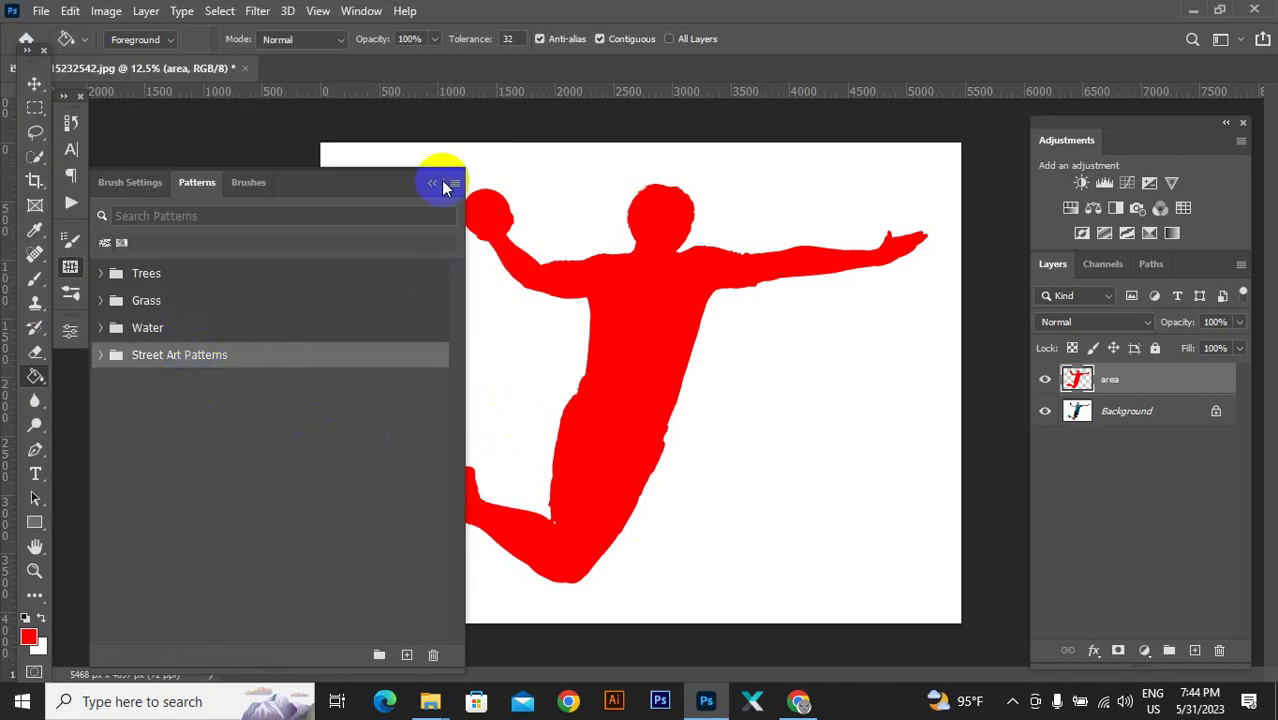
{"action": "left_click", "coordinate": [71, 203]}
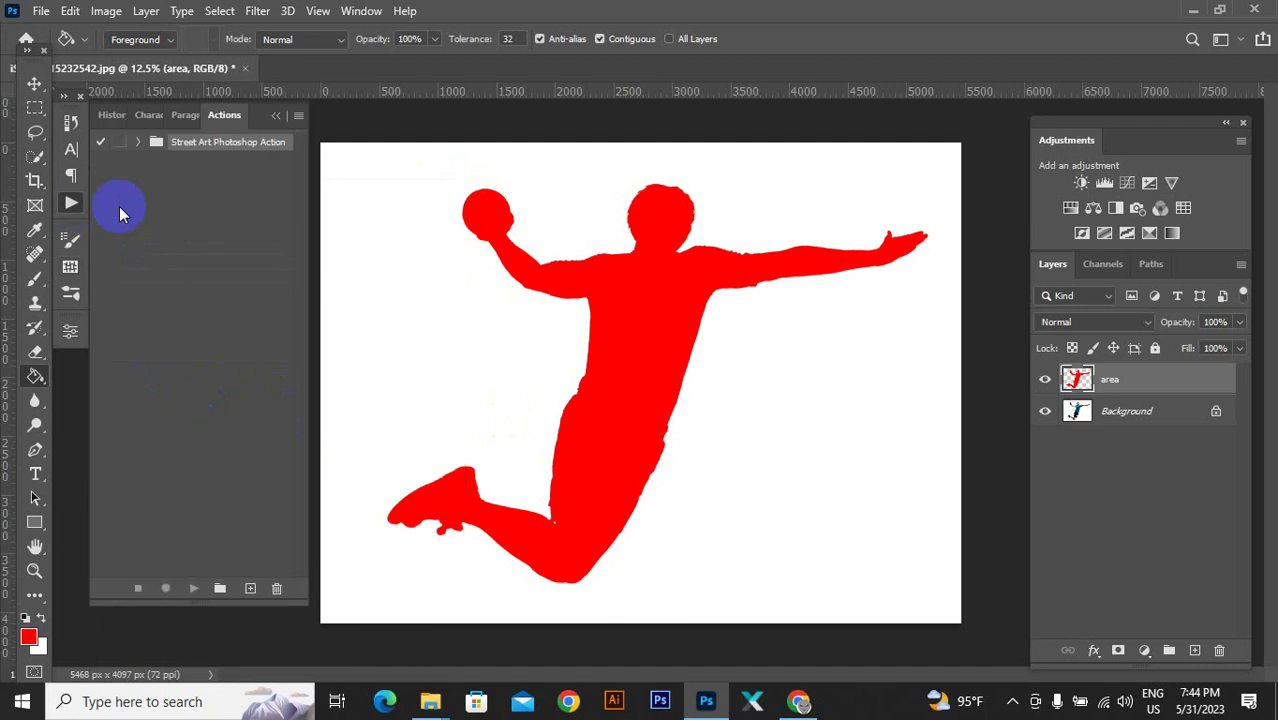
Step: Expand the Street Art Photoshop Action set and play its Action on the photo
{"action": "left_click", "coordinate": [138, 146]}
{"action": "left_click", "coordinate": [196, 162]}
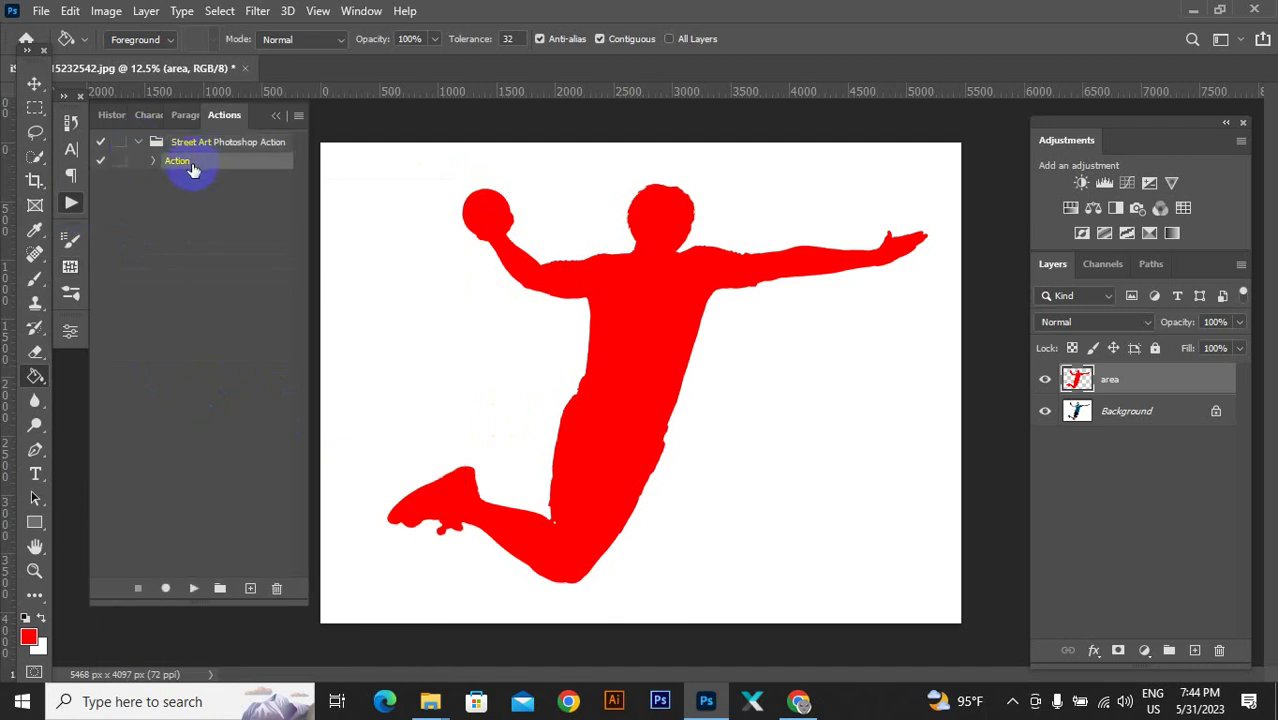
{"action": "left_click", "coordinate": [198, 587]}
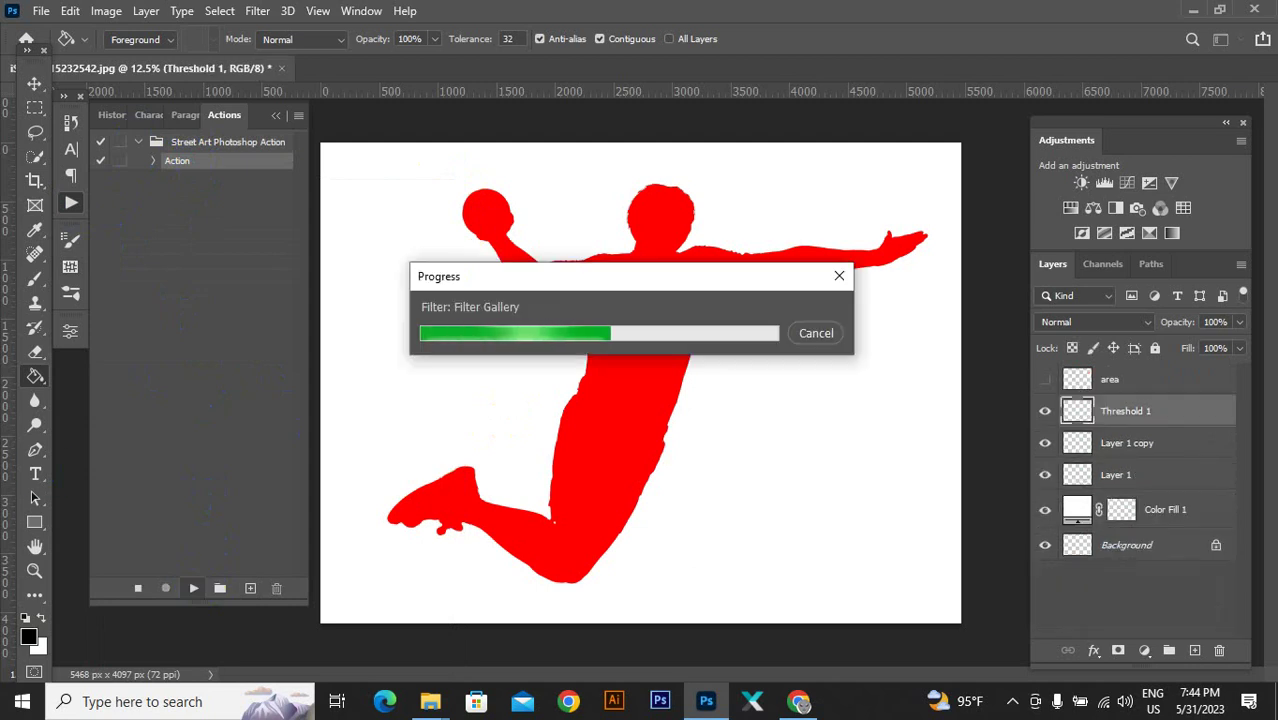
{"action": "left_click", "coordinate": [622, 547]}
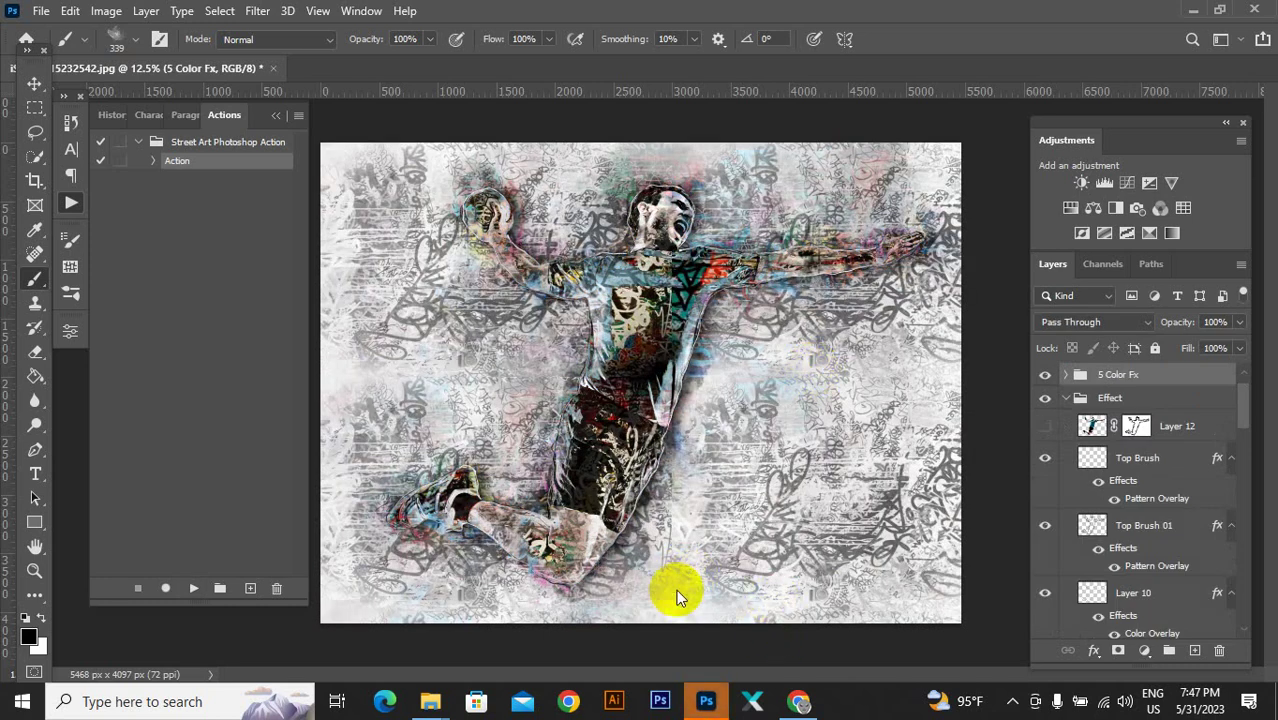
Step: Collapse the Effect group, expand 5 Color Fx, and preview Color Lookup 2 and Color Lookup 1
{"action": "left_click", "coordinate": [1066, 398]}
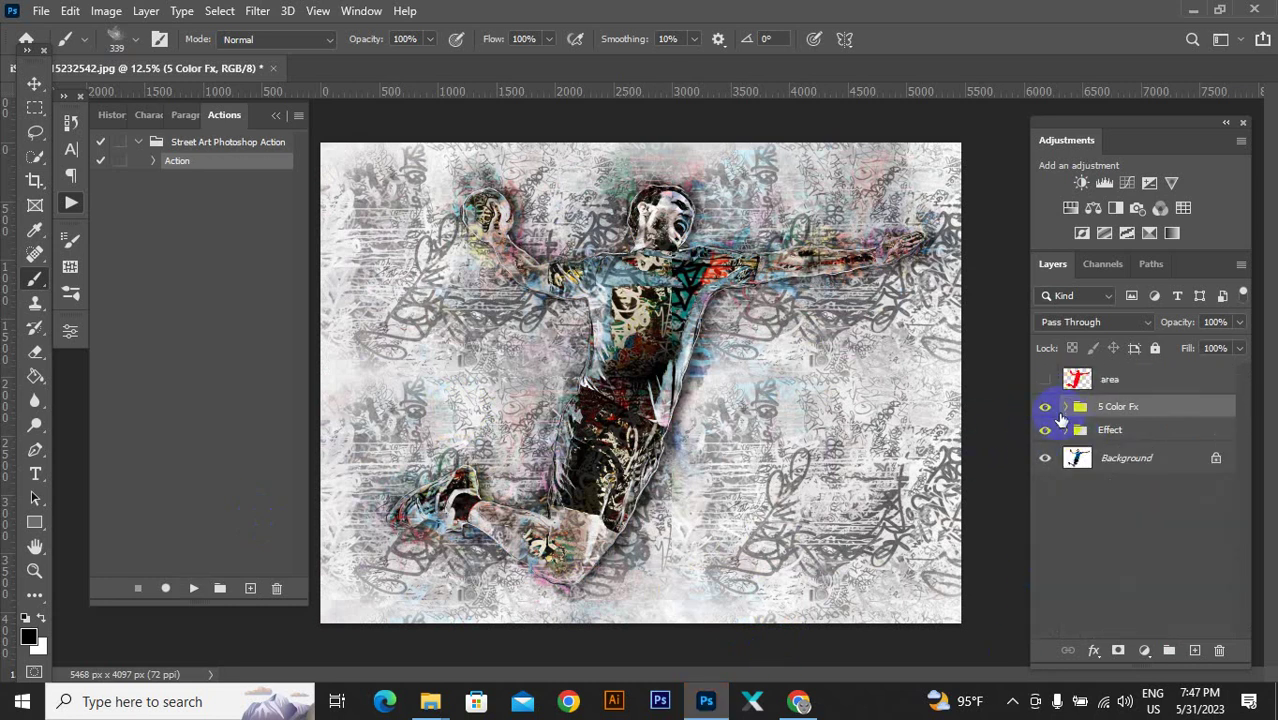
{"action": "left_click", "coordinate": [1066, 406]}
{"action": "left_click", "coordinate": [1045, 437]}
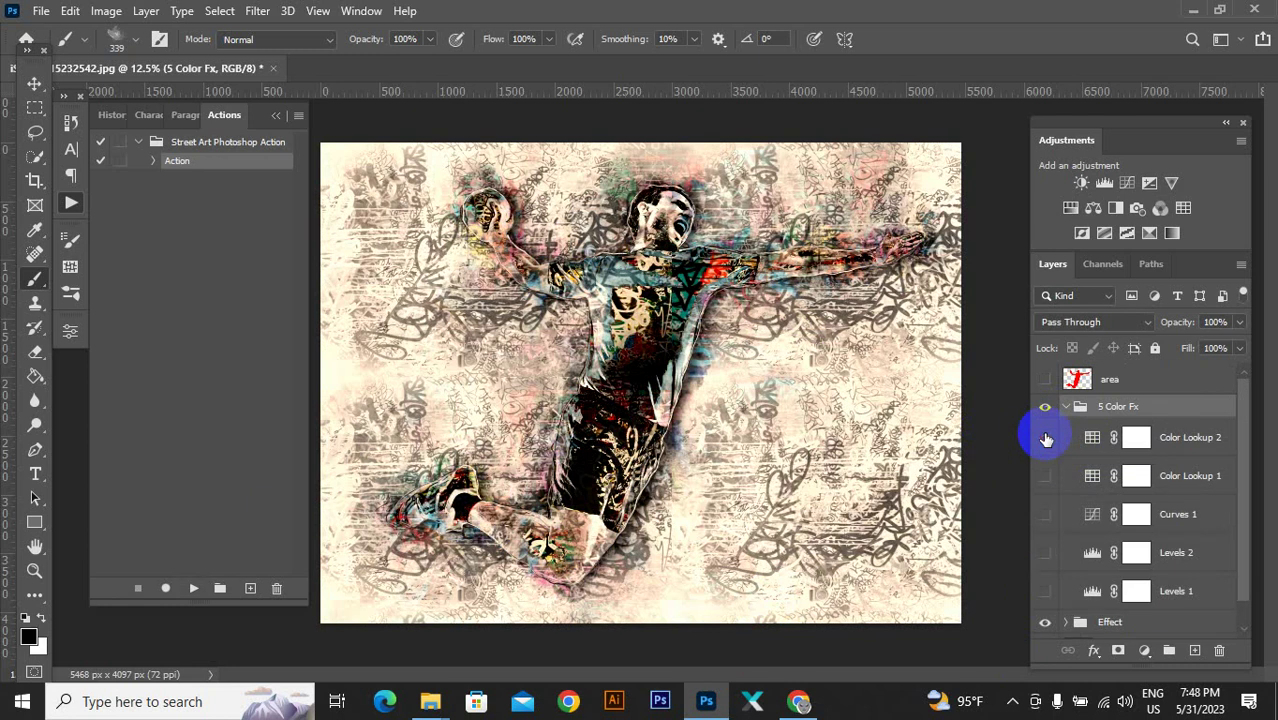
{"action": "left_click", "coordinate": [1045, 437]}
{"action": "left_click", "coordinate": [1043, 478]}
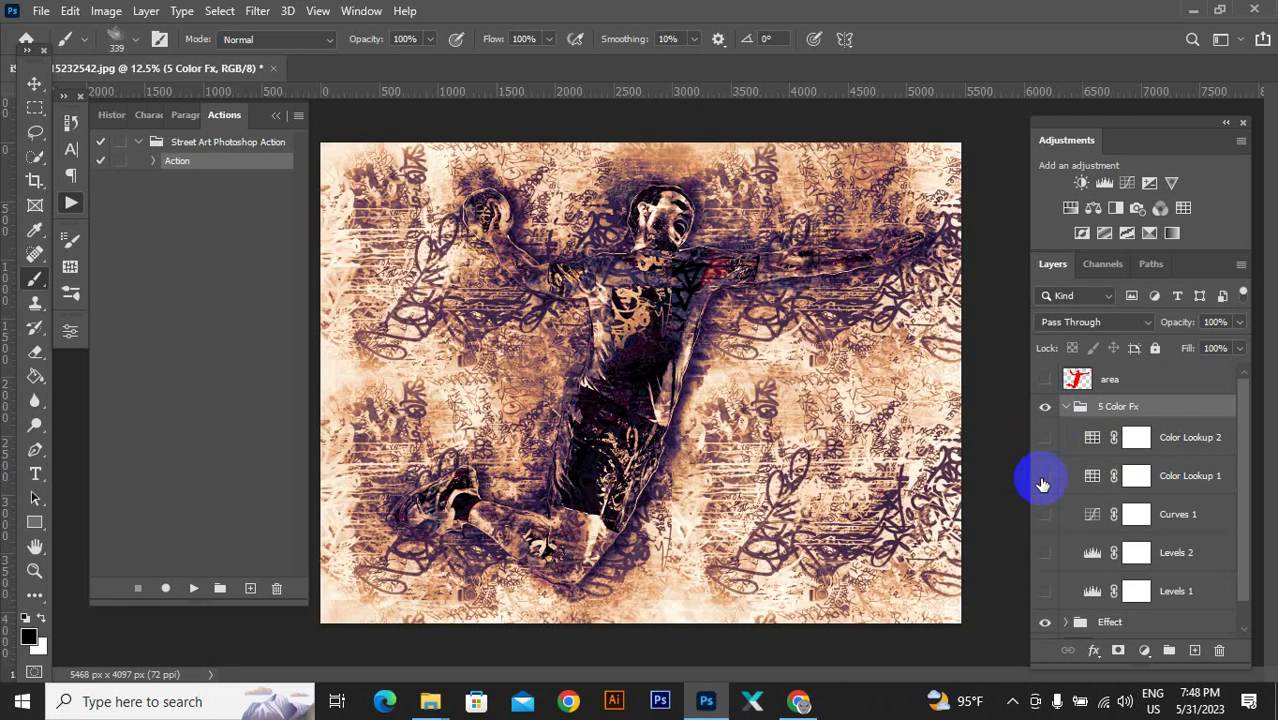
{"action": "left_click", "coordinate": [1043, 478]}
Step: Preview Curves 1, Levels 2 and Levels 1, then leave Color Lookup 2 switched on
{"action": "left_click", "coordinate": [1045, 514]}
{"action": "left_click", "coordinate": [1045, 514]}
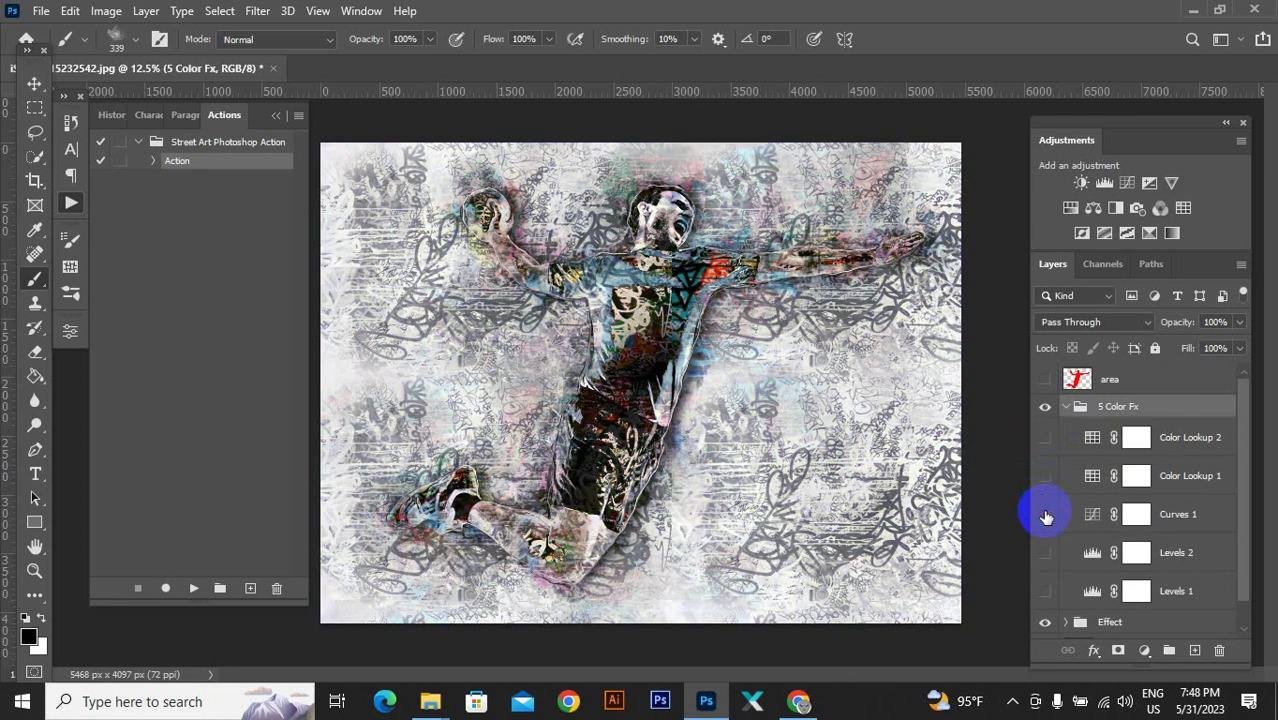
{"action": "left_click", "coordinate": [1045, 552]}
{"action": "left_click", "coordinate": [1045, 552]}
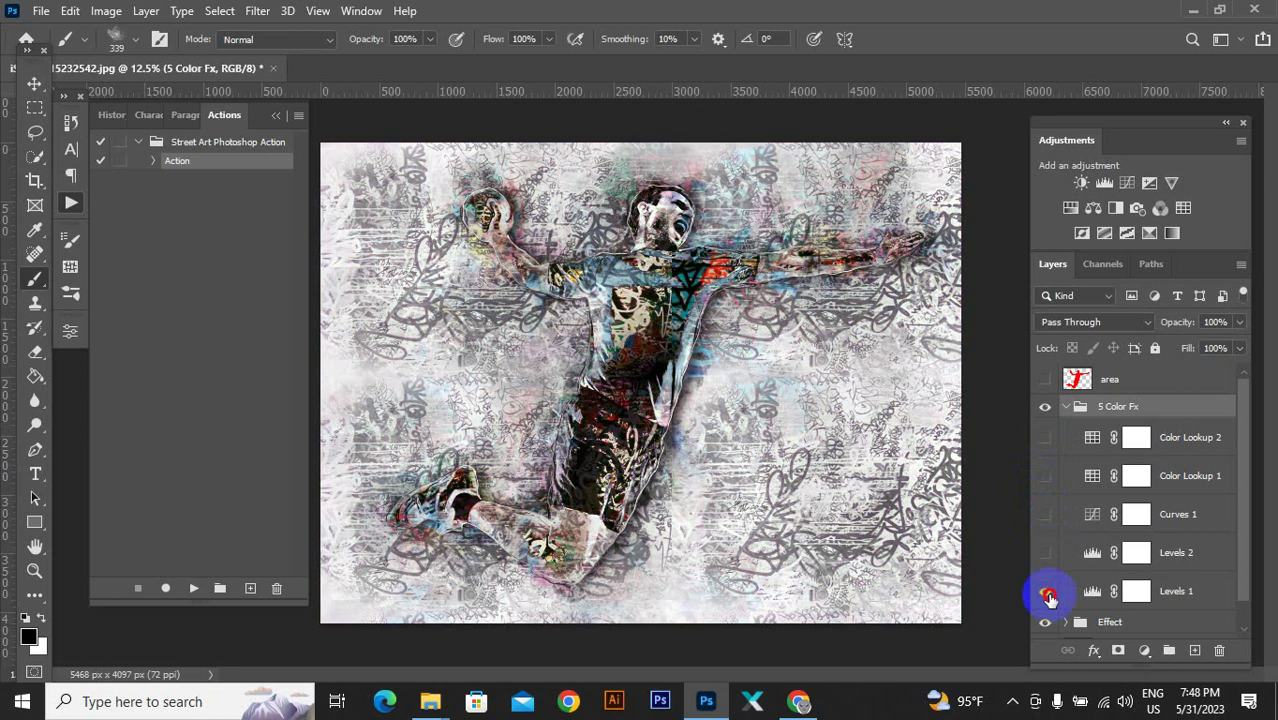
{"action": "left_click", "coordinate": [1045, 590]}
{"action": "left_click", "coordinate": [1045, 590]}
{"action": "left_click", "coordinate": [1046, 477]}
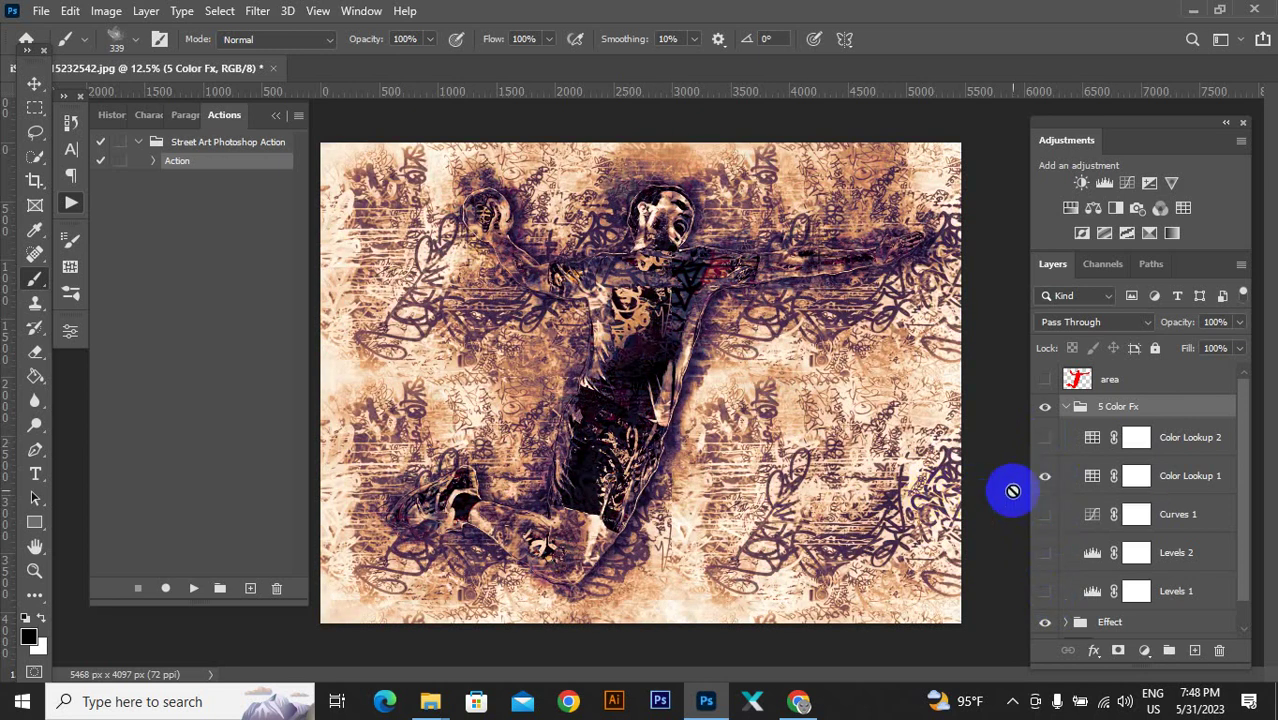
{"action": "left_click", "coordinate": [1045, 477]}
{"action": "left_click", "coordinate": [1045, 439]}
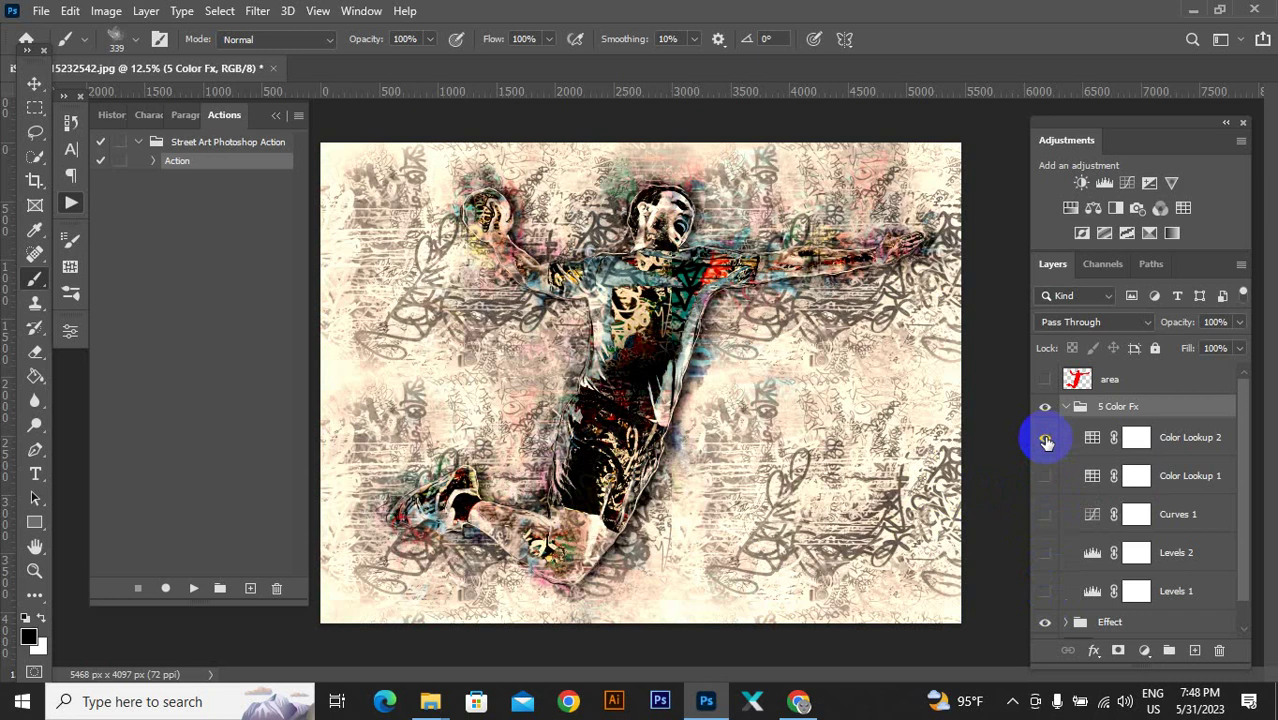